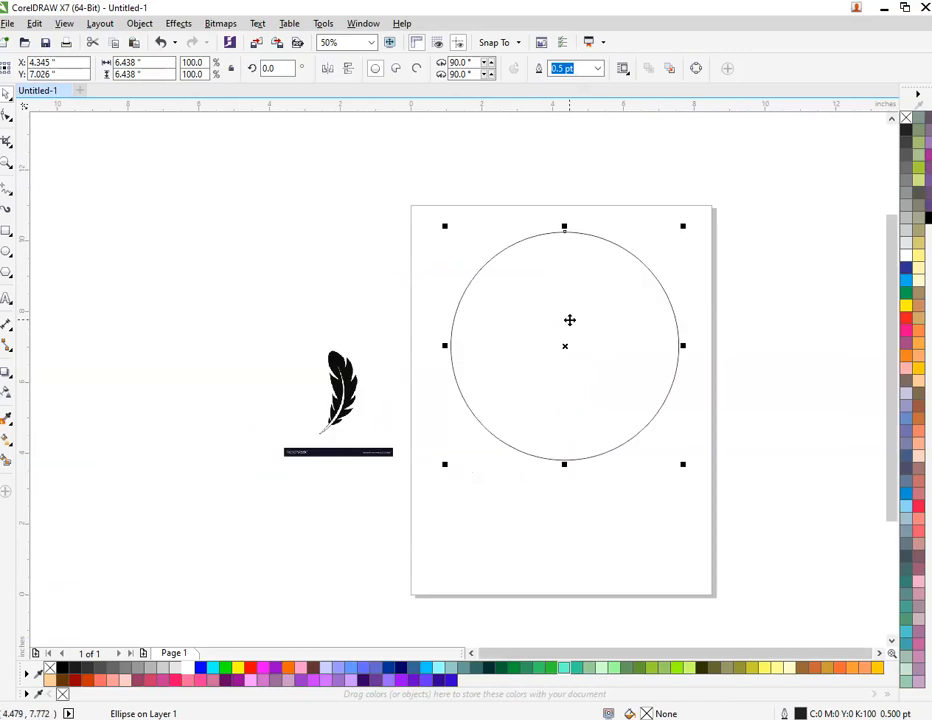
- Create a concentric copy of the circle scaled down to about 5.55 in, forming a ring outline
scroll(570, 319, up, 1)
drag(794, 137, 787, 174)
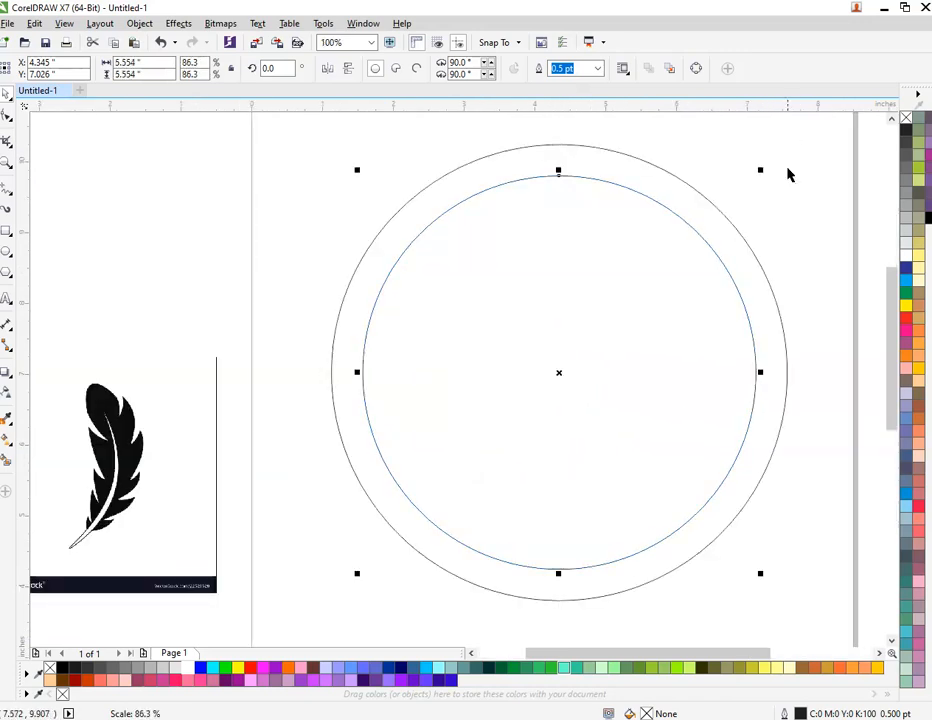
click(707, 244)
- Make a reduced copy of both circles, about 1.73 in wide, over the upper-right part of the large ring
scroll(474, 362, down, 1)
drag(364, 214, 674, 530)
drag(397, 486, 560, 316)
scroll(600, 280, up, 2)
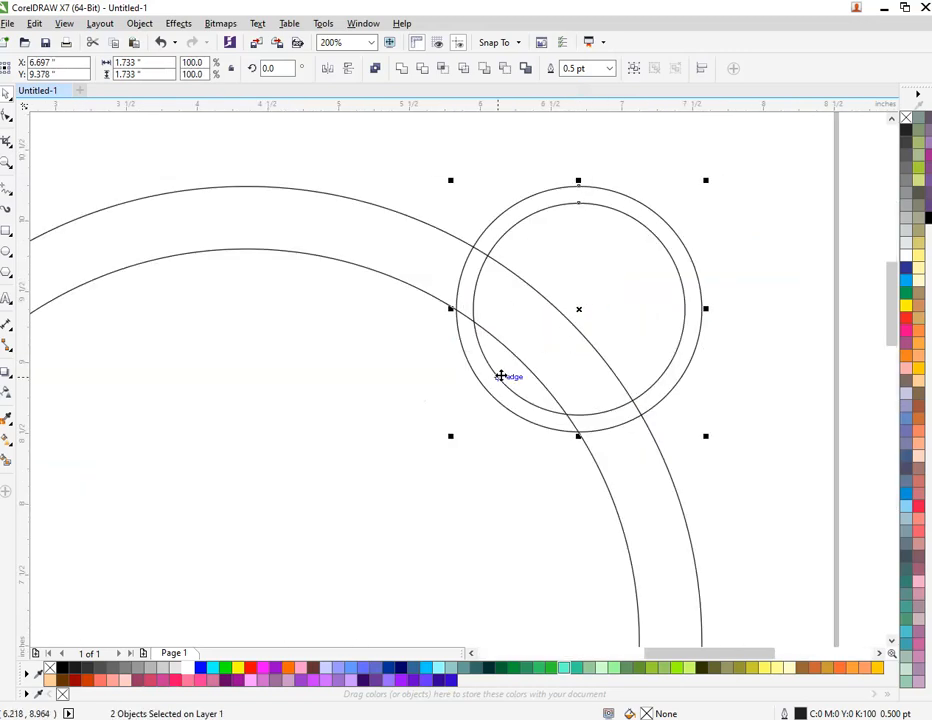
- Scale the small circle pair to about 1.43 in and place it inside the large outer circle, touching its upper-right edge
click(448, 440)
click(519, 393)
drag(781, 160, 395, 536)
drag(449, 435, 493, 393)
drag(600, 290, 445, 348)
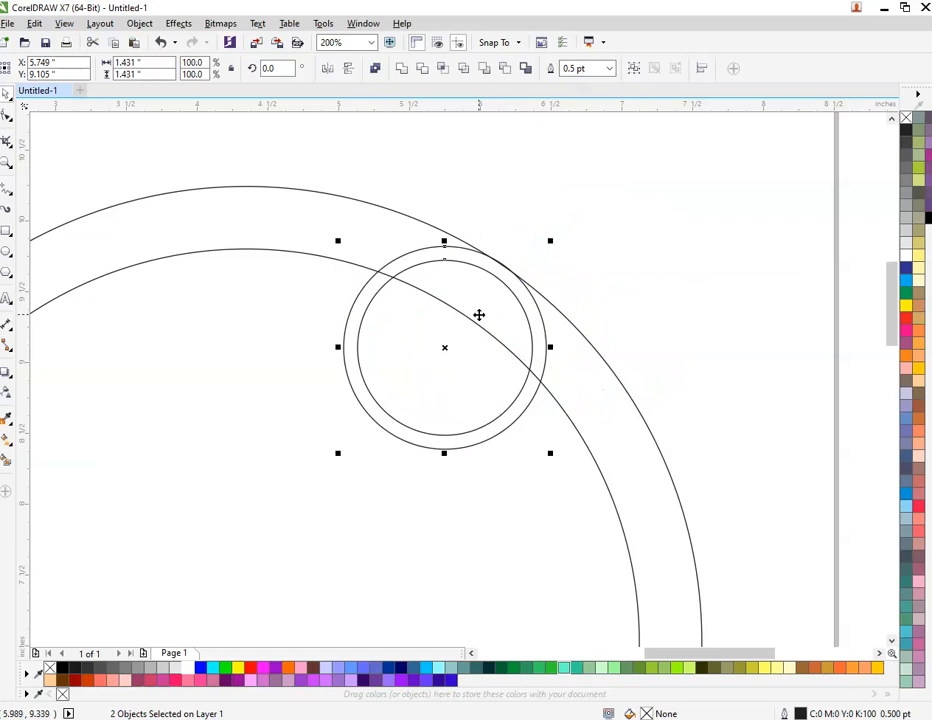
- Shrink the small inner circle about its centre to about 0.54 in so it touches the large inner circle
click(645, 245)
click(516, 291)
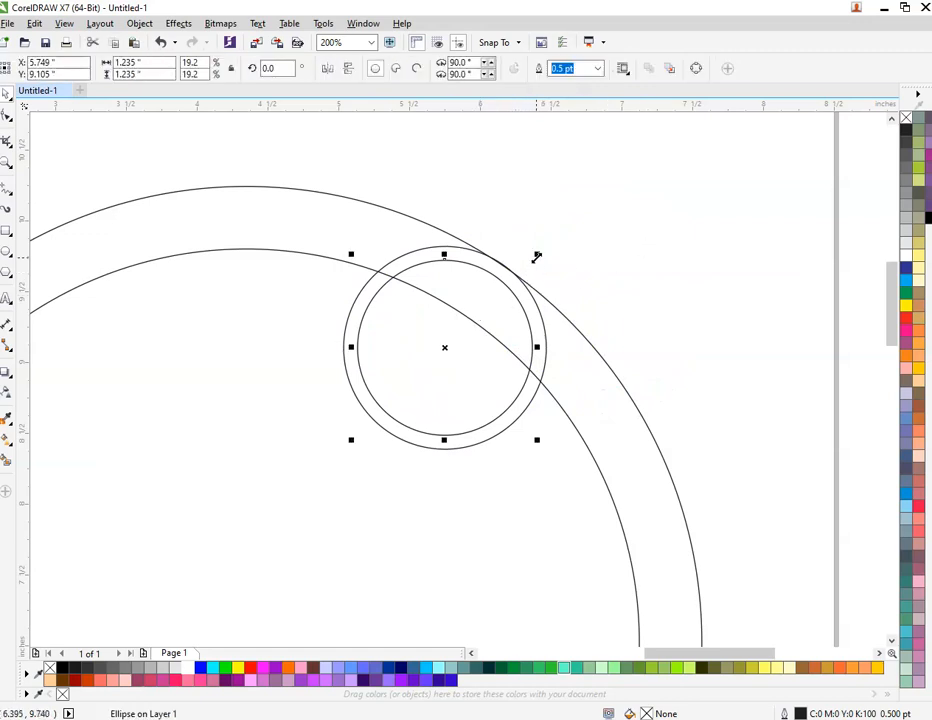
drag(537, 257, 520, 291)
scroll(471, 312, up, 1)
key(ctrl+z)
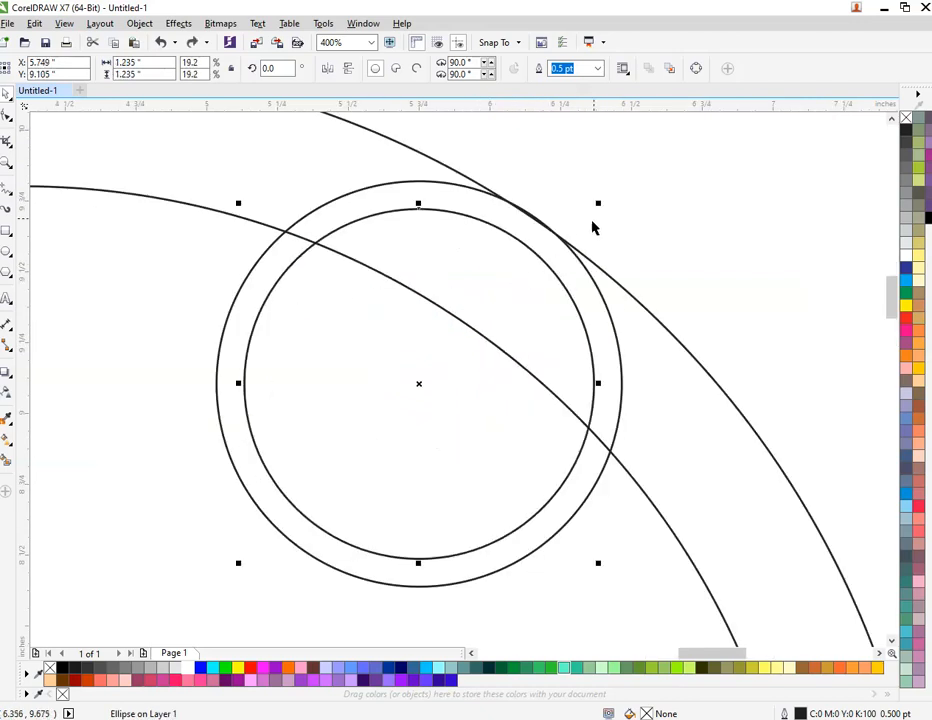
drag(598, 205, 498, 299)
- Enlarge the large inner circle to about 5.76 in and the small inner circle to about 0.73 in so they touch
click(627, 475)
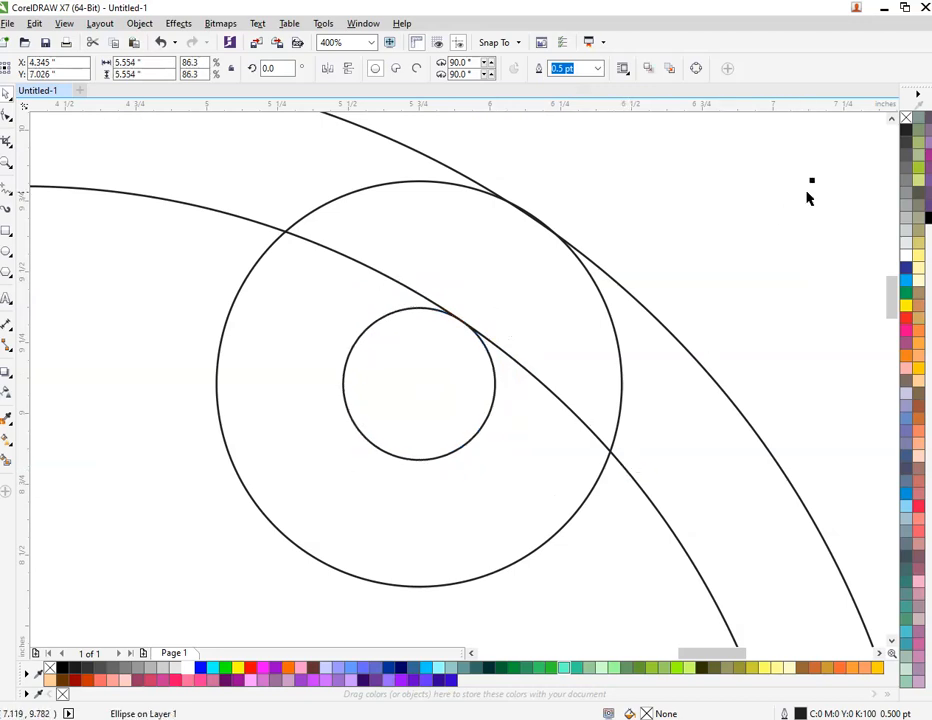
drag(812, 181, 840, 151)
click(462, 383)
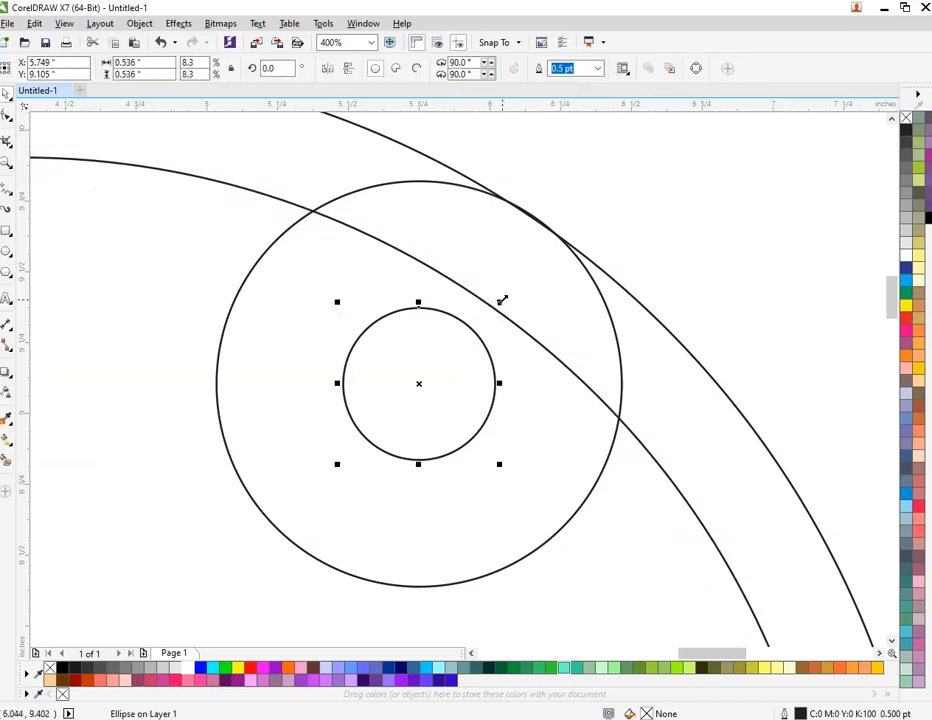
drag(502, 300, 541, 272)
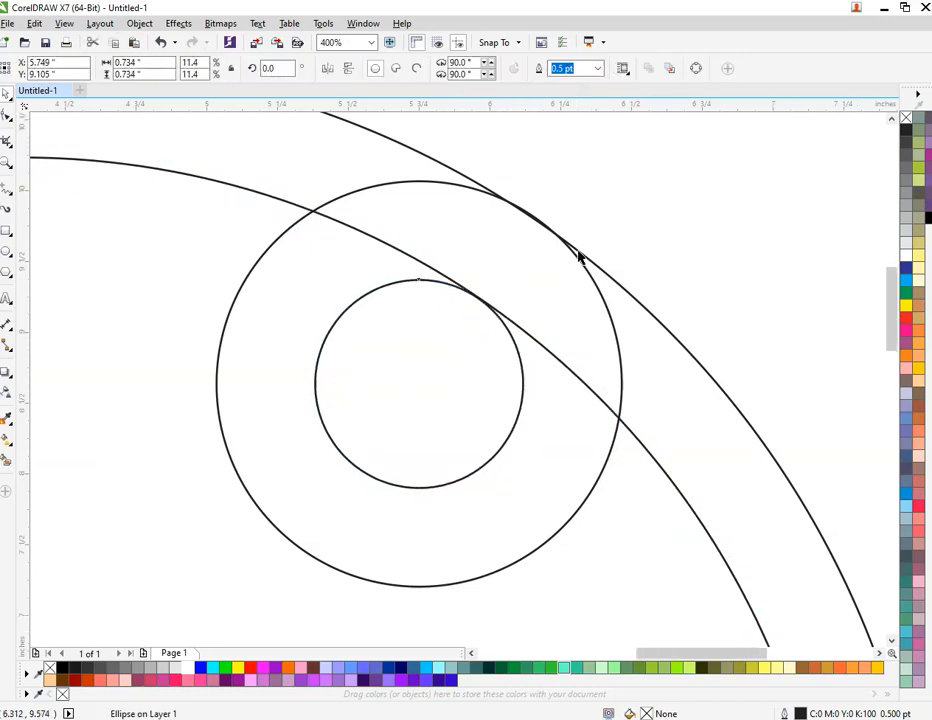
- Trim the small outer circle with the small inner circle and delete the leftover inner circle
scroll(578, 252, down, 2)
click(618, 236)
click(538, 285)
shift+click(516, 331)
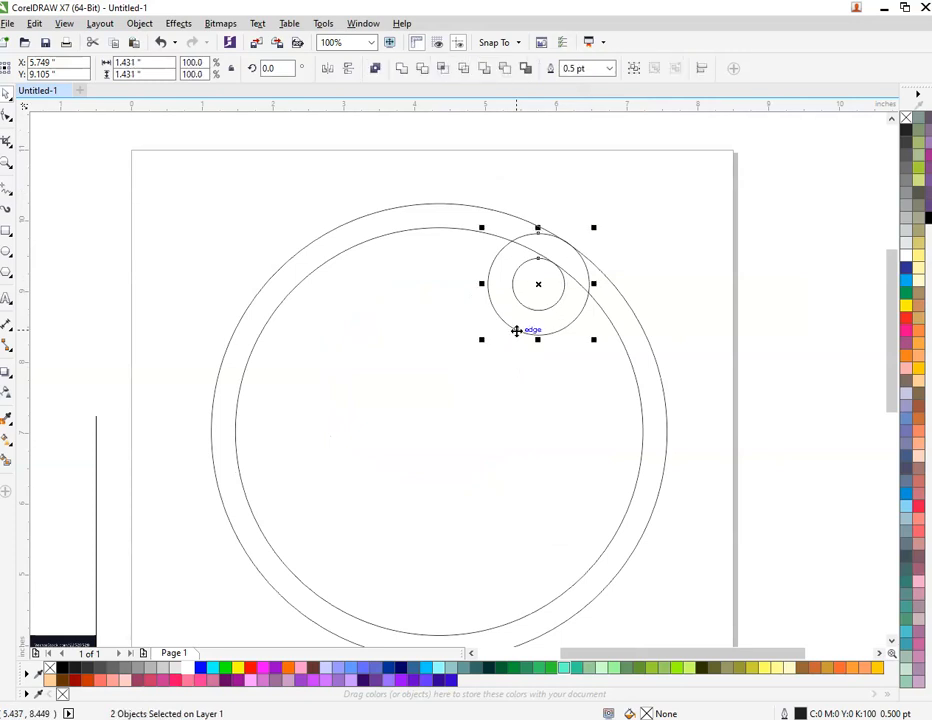
click(422, 68)
click(612, 224)
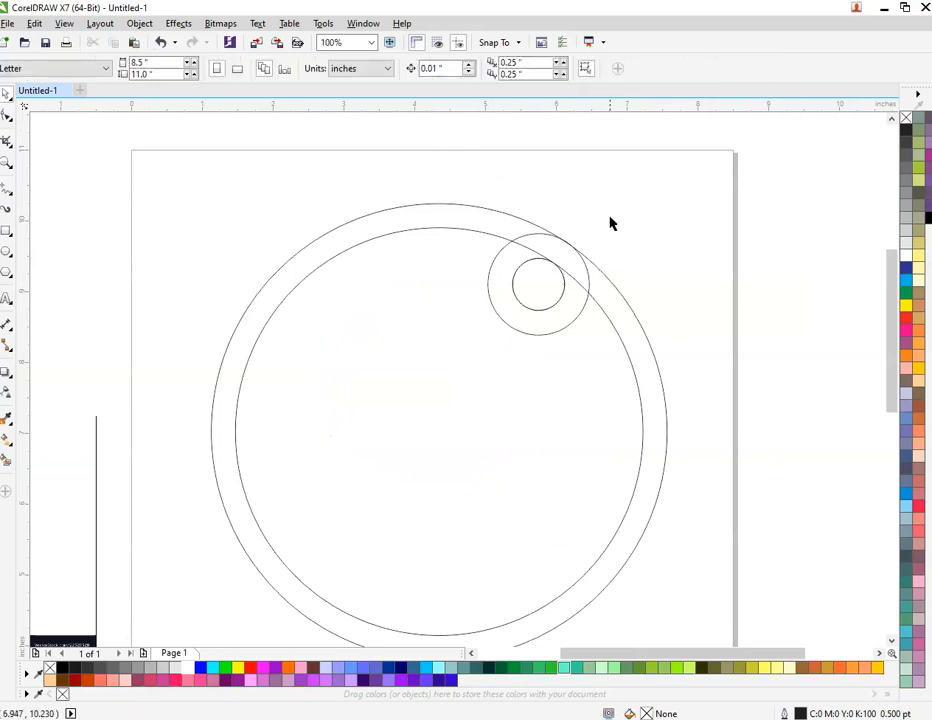
drag(545, 287, 568, 347)
right_click(570, 345)
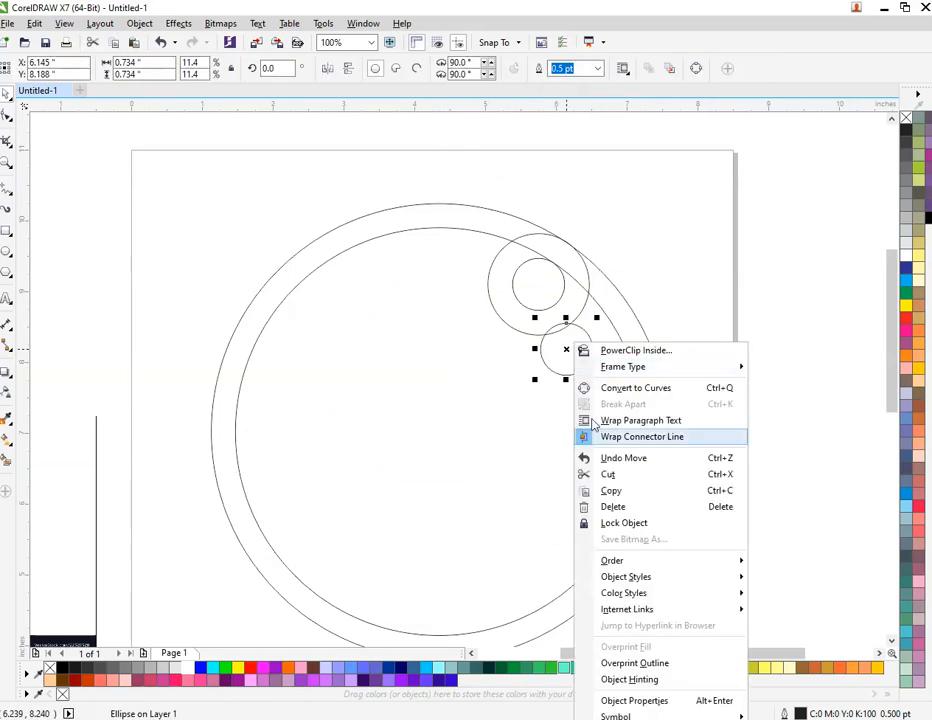
click(610, 505)
- Trim the large outer circle with the large inner circle and delete the leftover inner circle
click(425, 230)
shift+click(431, 207)
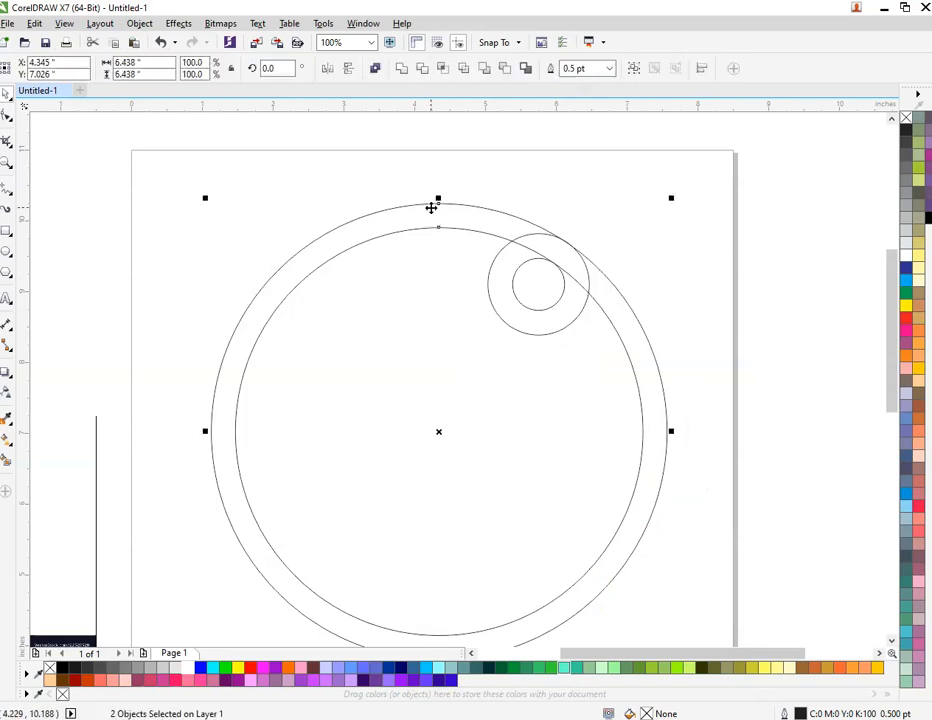
click(423, 72)
drag(390, 283, 400, 346)
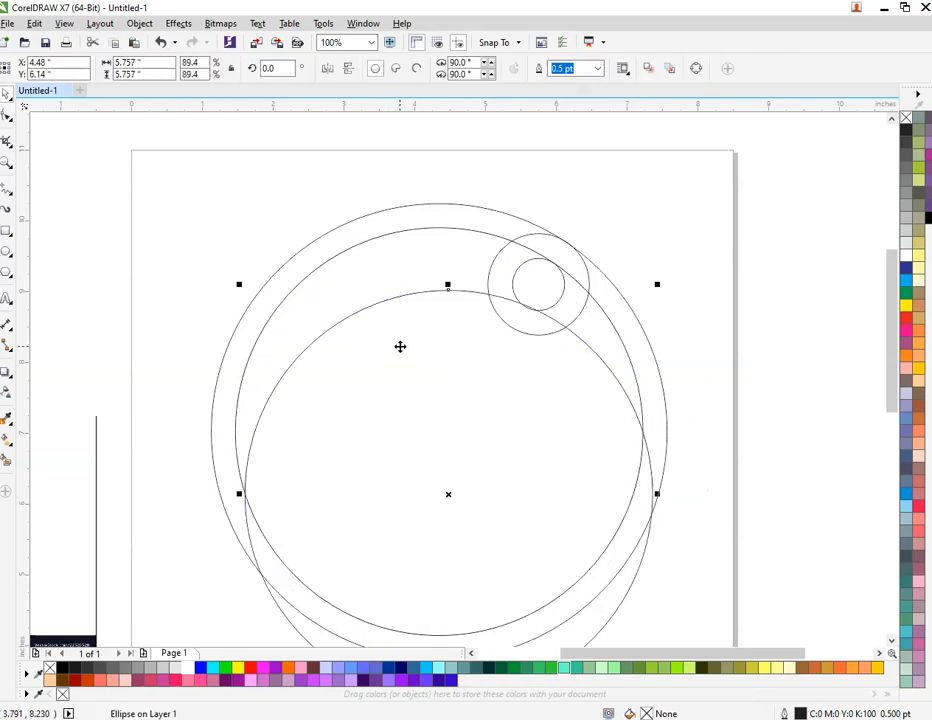
right_click(400, 344)
click(518, 506)
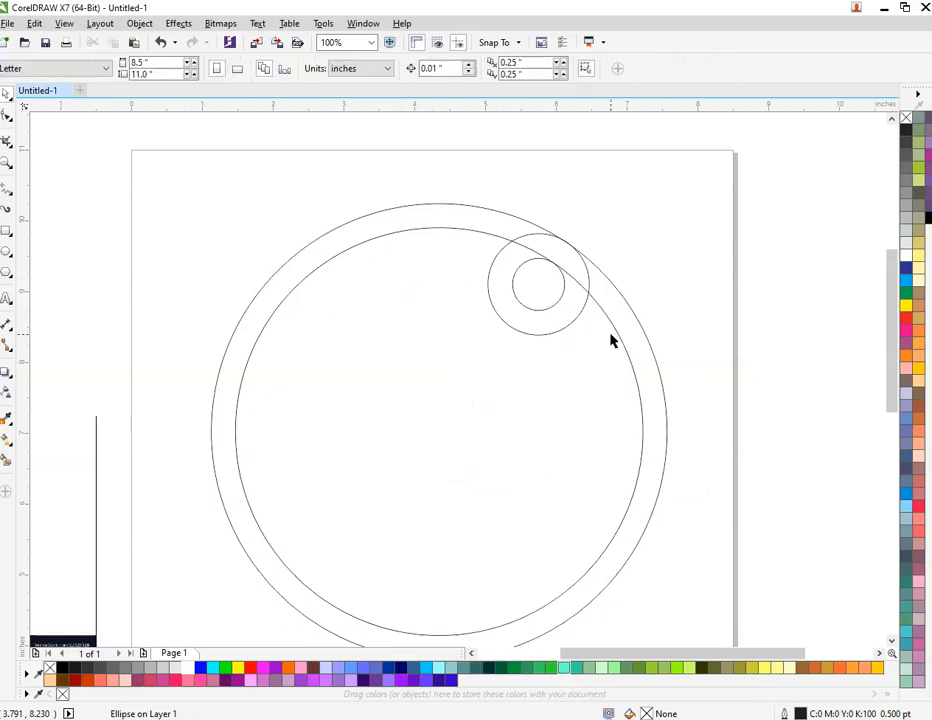
- Weld the small ring and the large ring into one shape
click(524, 316)
shift+click(441, 226)
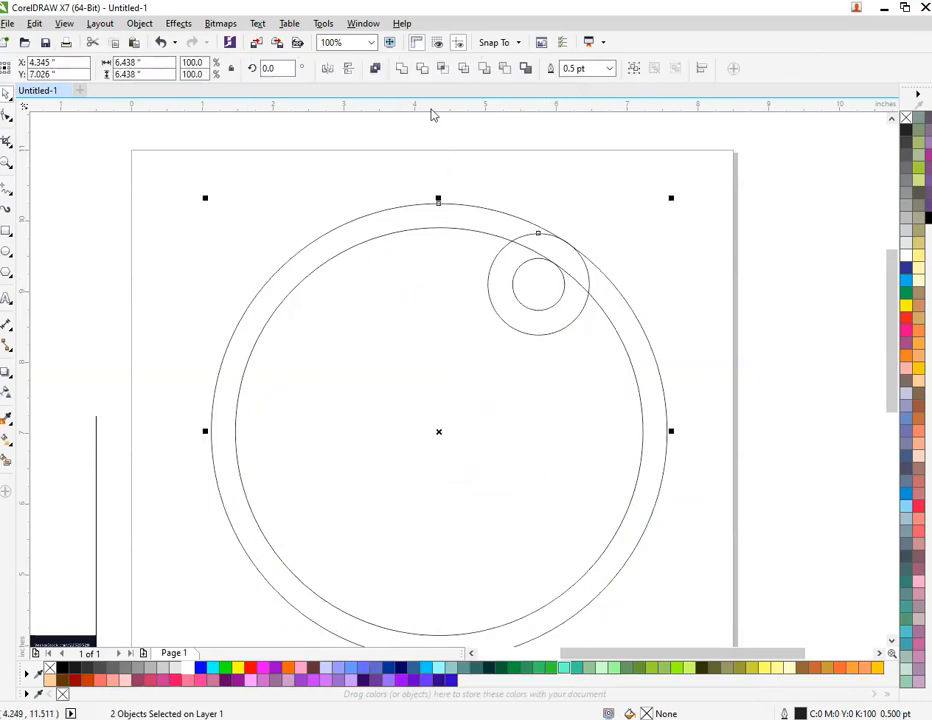
click(401, 68)
click(472, 239)
scroll(474, 239, down, 2)
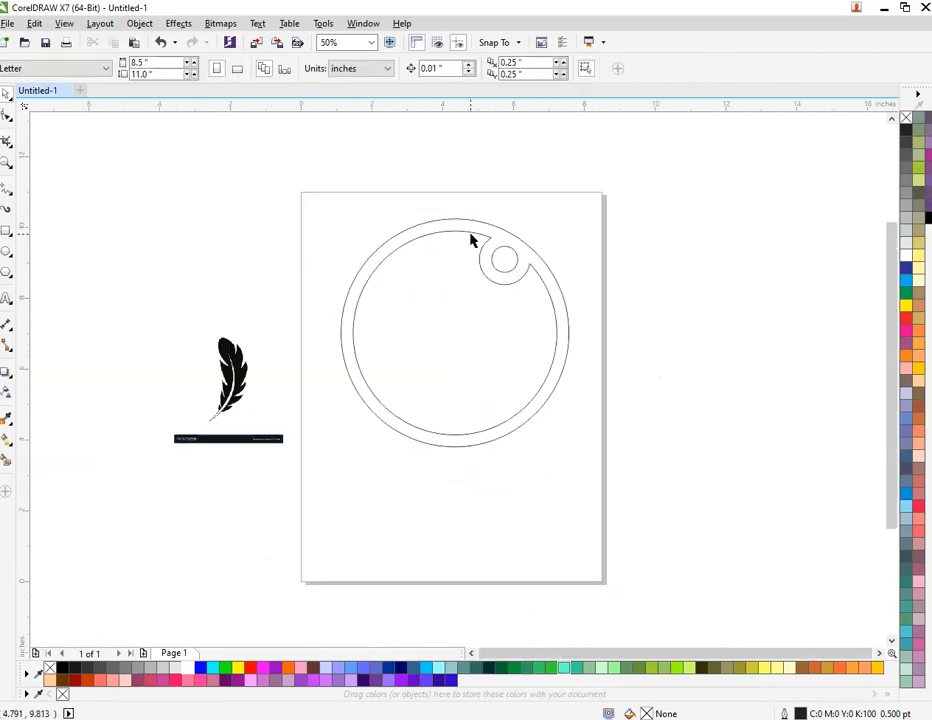
scroll(470, 270, up, 2)
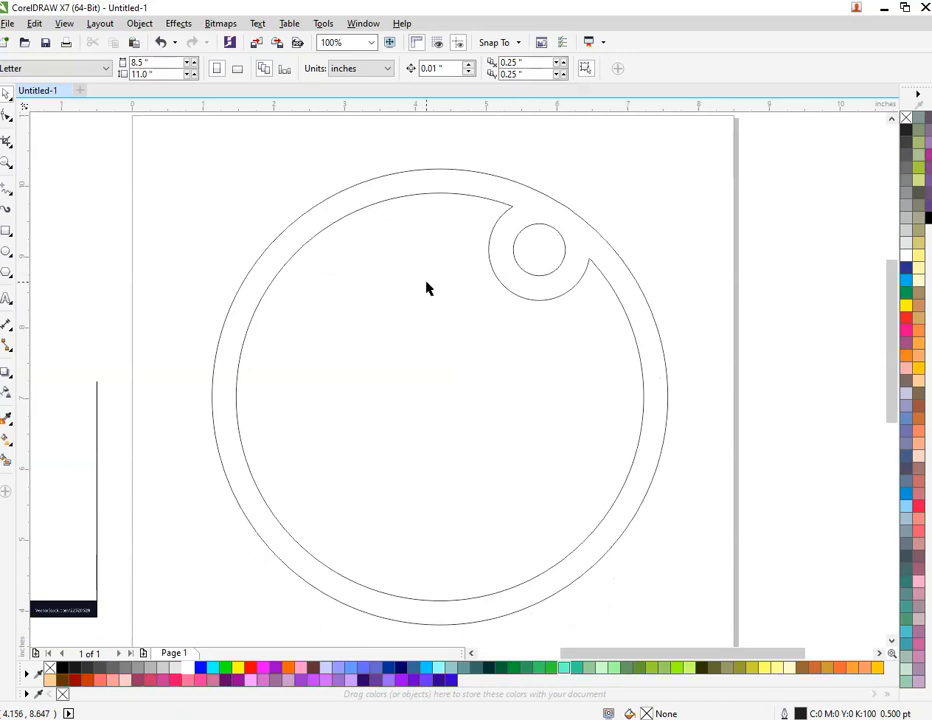
- Create a 70% black shape from the empty area inside the large ring with Smart Fill
click(7, 460)
click(406, 443)
key(space)
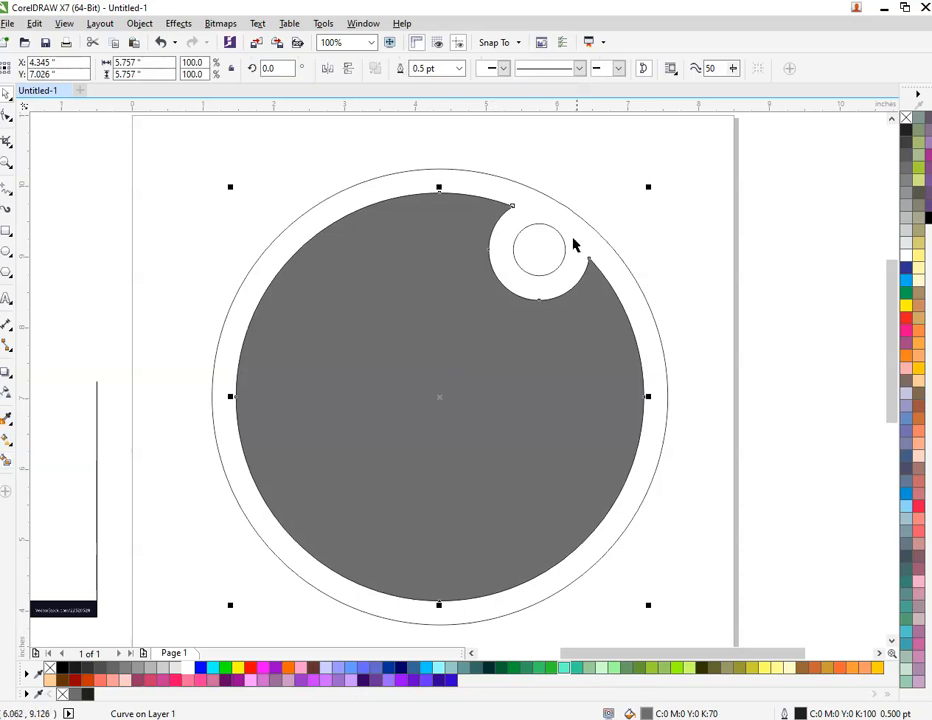
key(Escape)
- Add a one-step inside contour of about 0.152 in to the grey inner shape and break the contour group apart
click(461, 252)
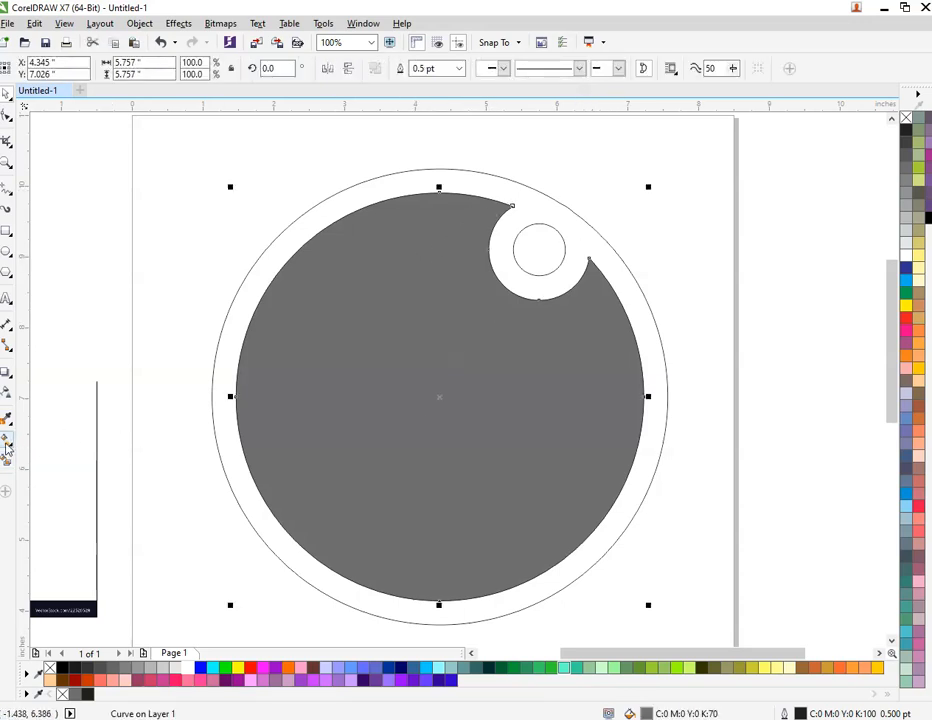
click(12, 393)
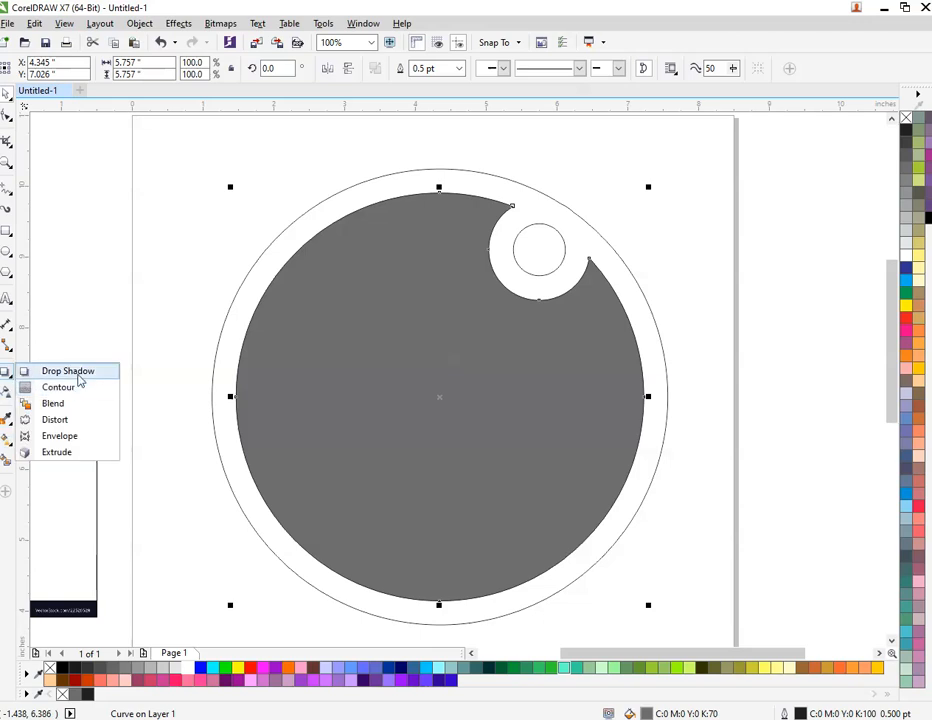
click(60, 387)
drag(511, 212, 509, 208)
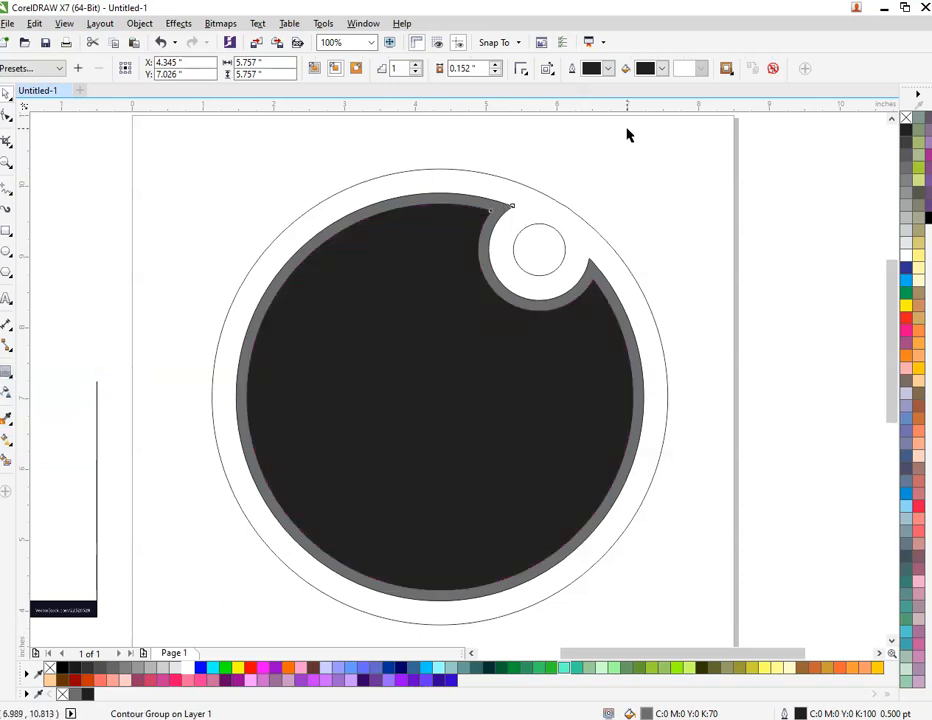
key(space)
right_click(431, 245)
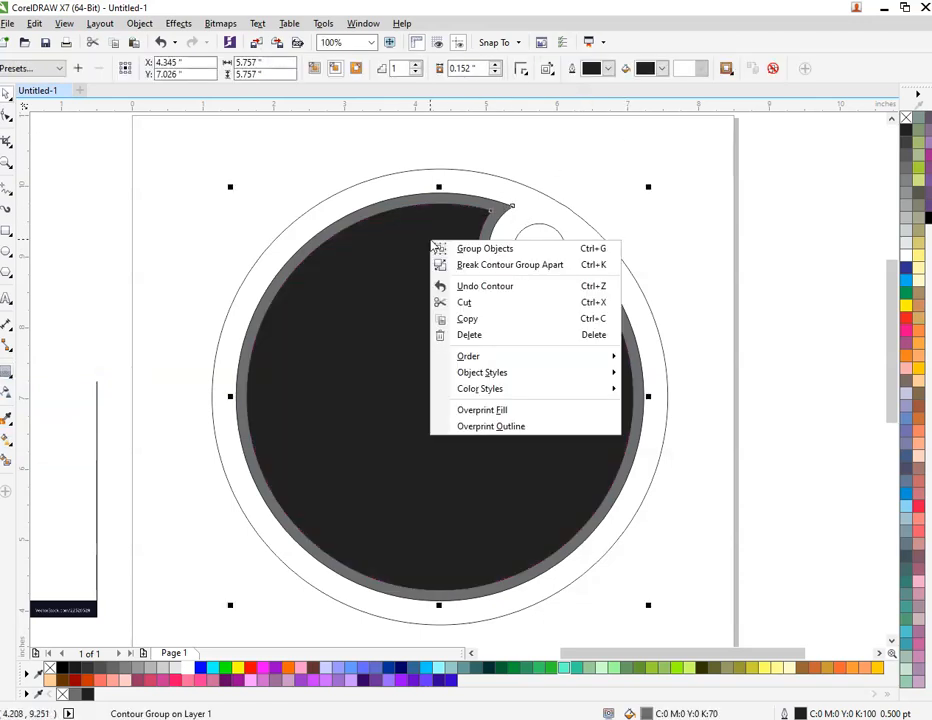
click(512, 265)
click(664, 169)
- Fill the welded outer ring with yellow, keeping it in its original position
drag(538, 206, 587, 152)
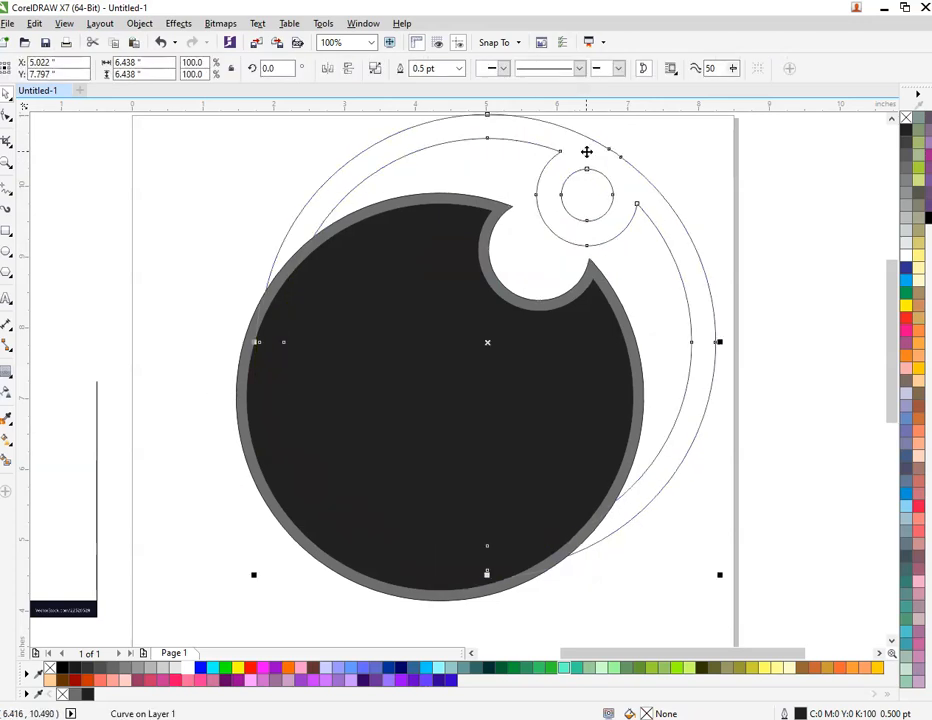
key(ctrl+z)
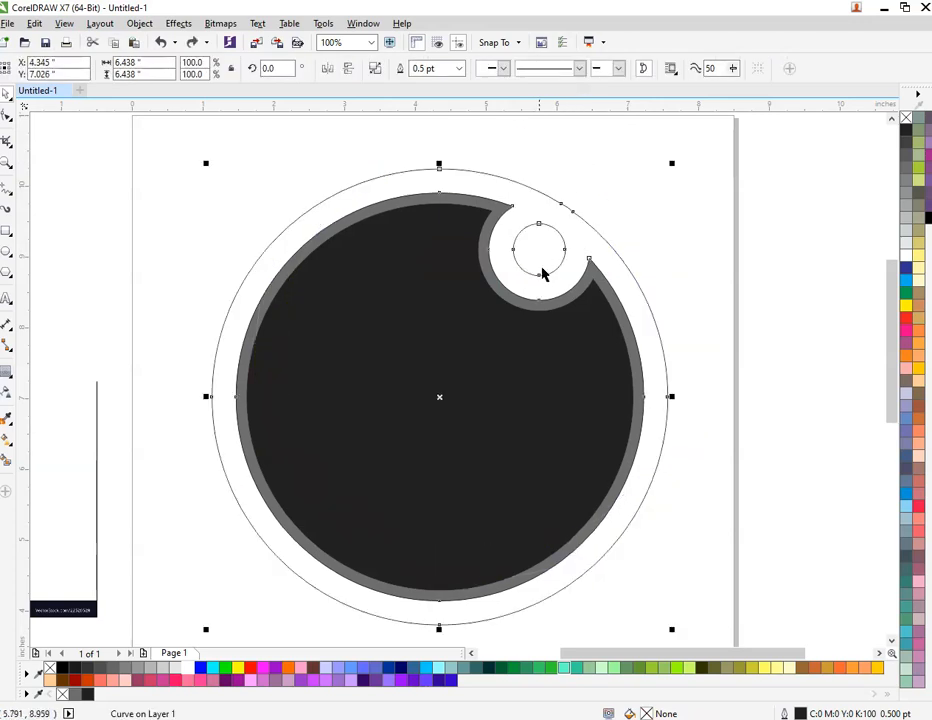
click(243, 668)
click(699, 279)
- Fill the grey shape behind the contour with dark green (#006633), keeping it in its original position
drag(592, 282, 612, 224)
key(ctrl+z)
key(ctrl+z)
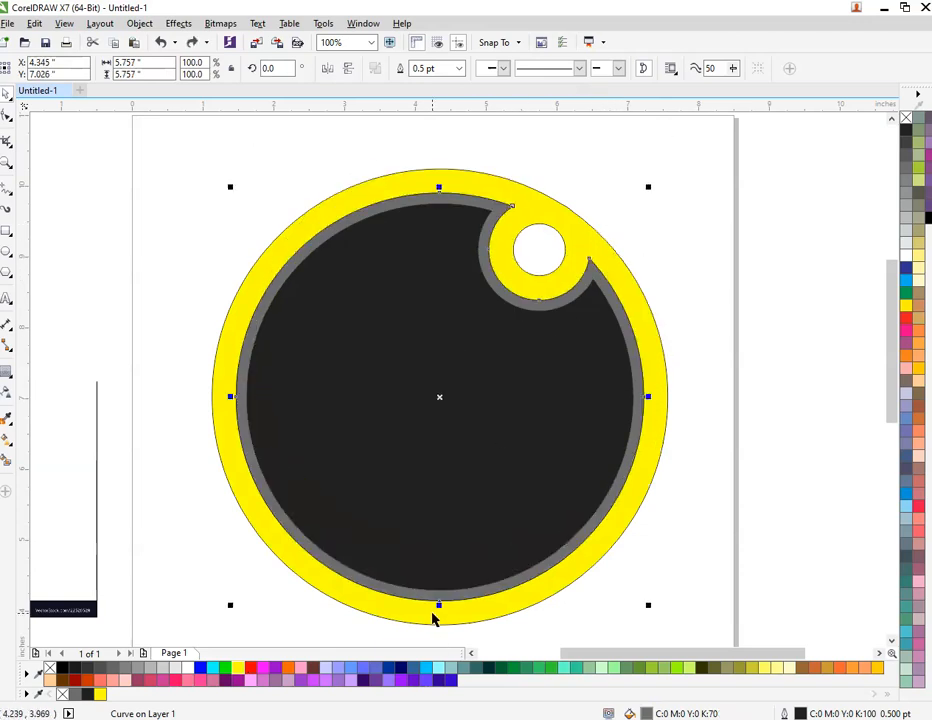
click(502, 669)
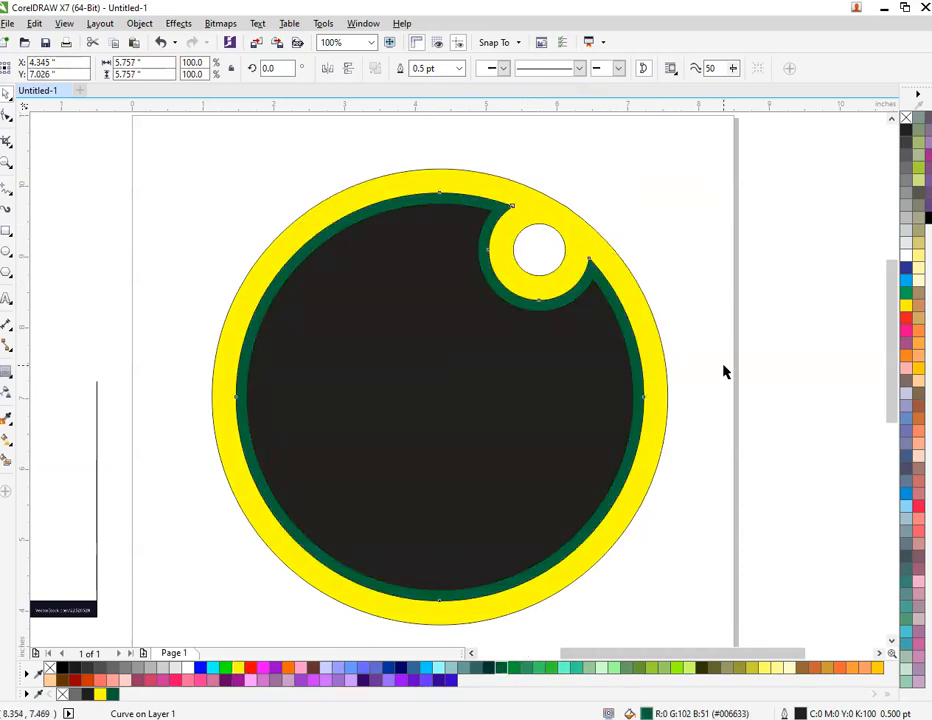
- Fill the black inner contour shape with white, keeping it in its original position
drag(561, 422, 566, 455)
key(ctrl+z)
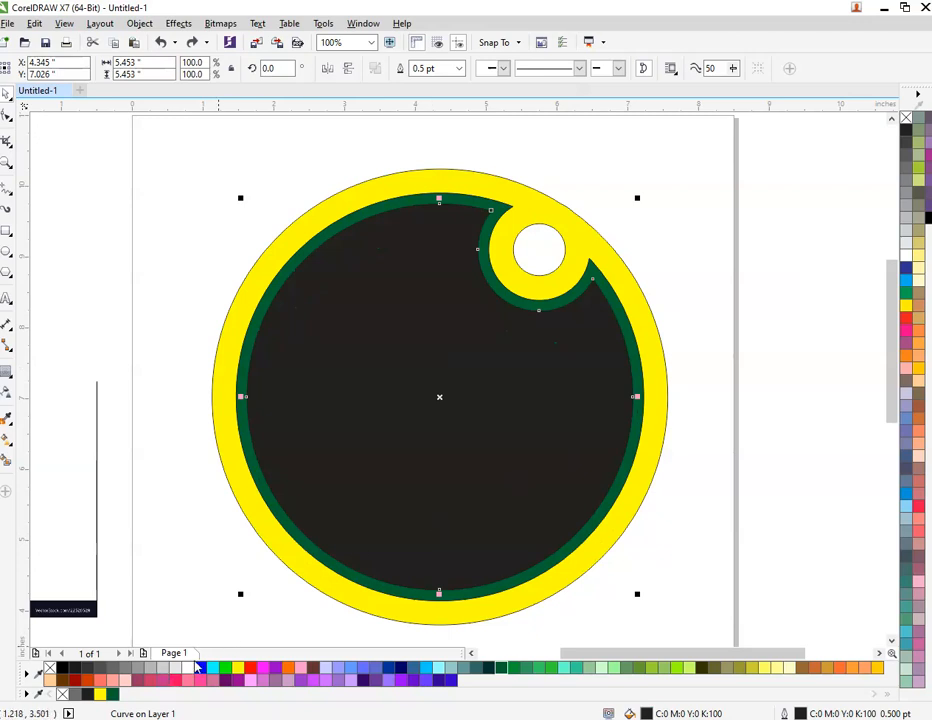
click(193, 668)
click(168, 150)
- Remove the outlines of the yellow, green and white shapes by setting their outline width to None
drag(185, 165, 690, 643)
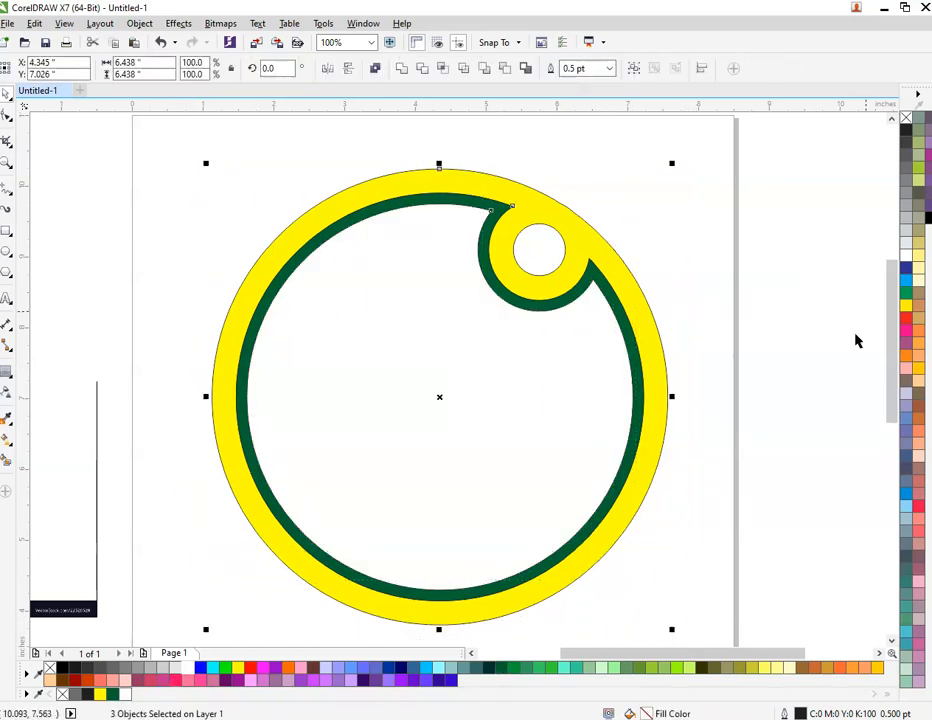
right_click(908, 118)
key(ctrl+z)
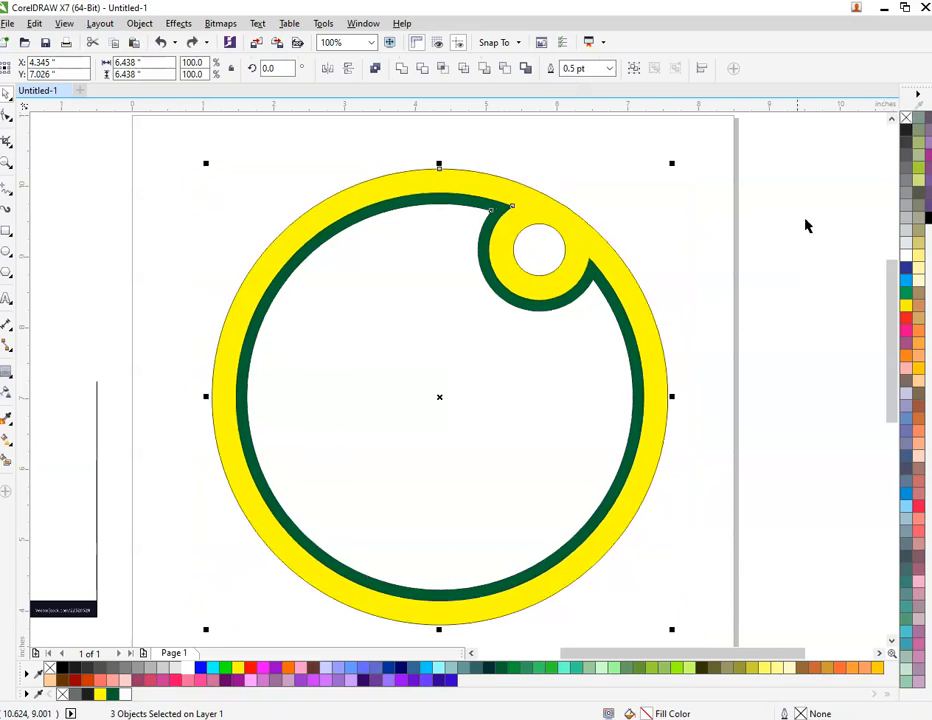
key(F12)
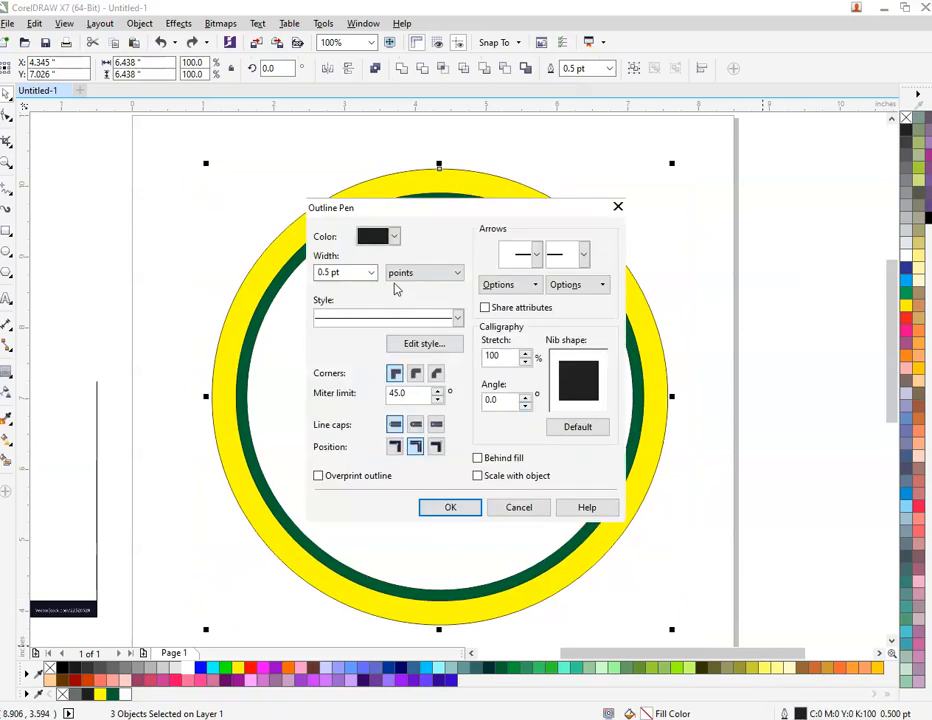
click(371, 275)
click(328, 288)
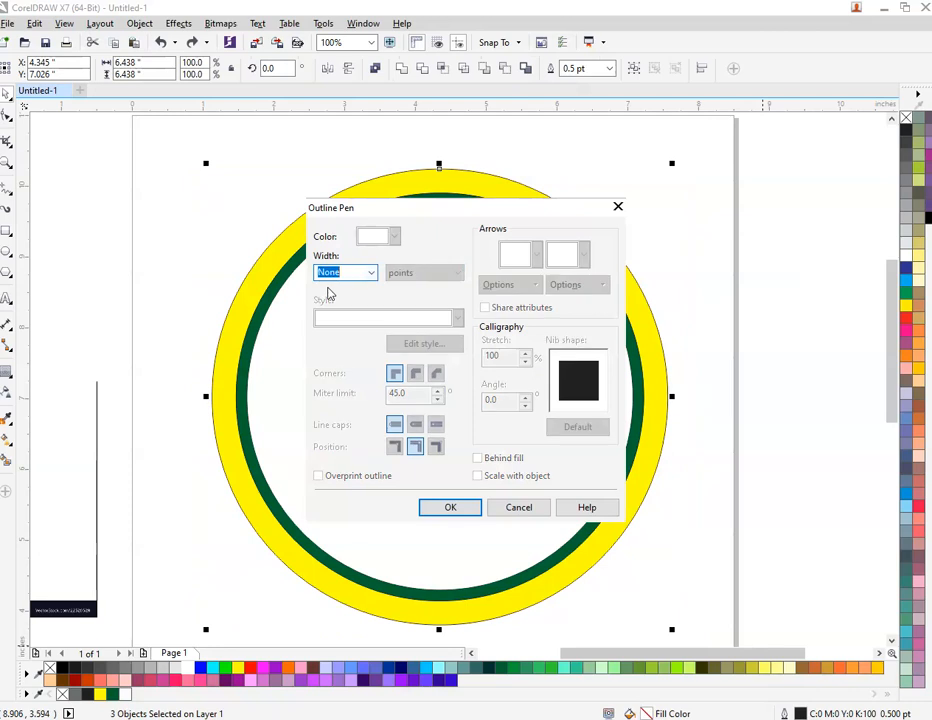
click(450, 507)
click(709, 281)
- Trace the feather bitmap as a Detailed Logo outline trace, reducing the bitmap and raising the detail to the maximum
scroll(709, 281, down, 2)
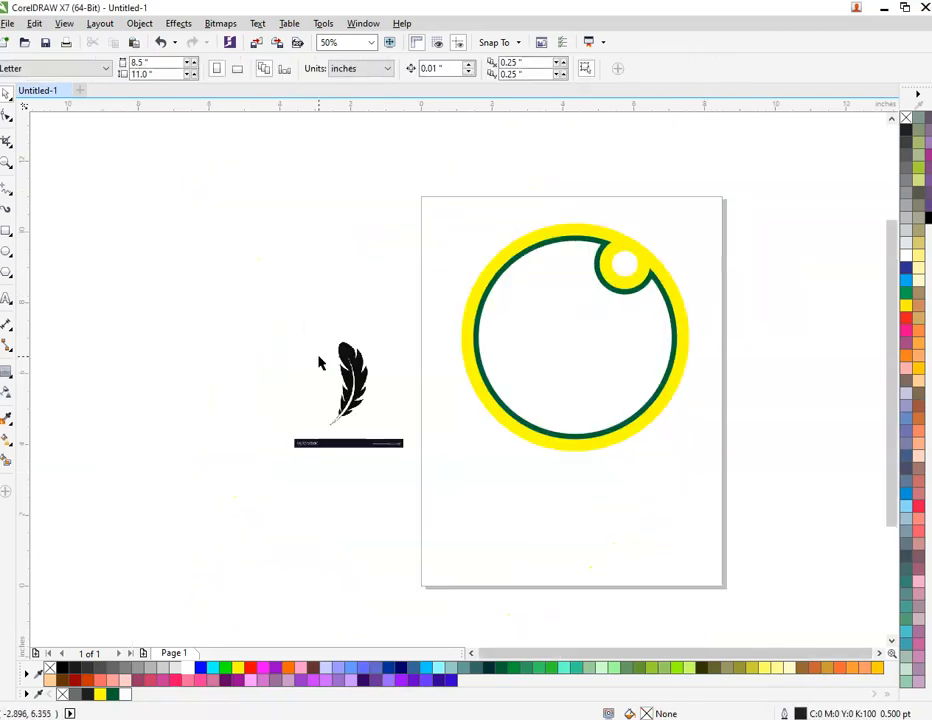
click(371, 409)
click(495, 68)
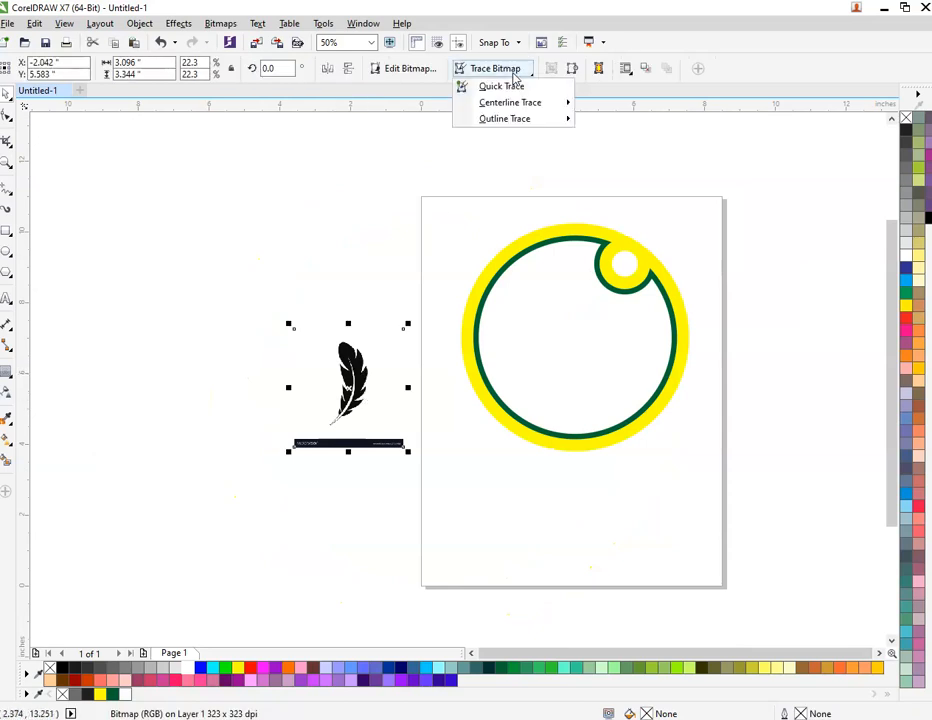
mouse_move(531, 121)
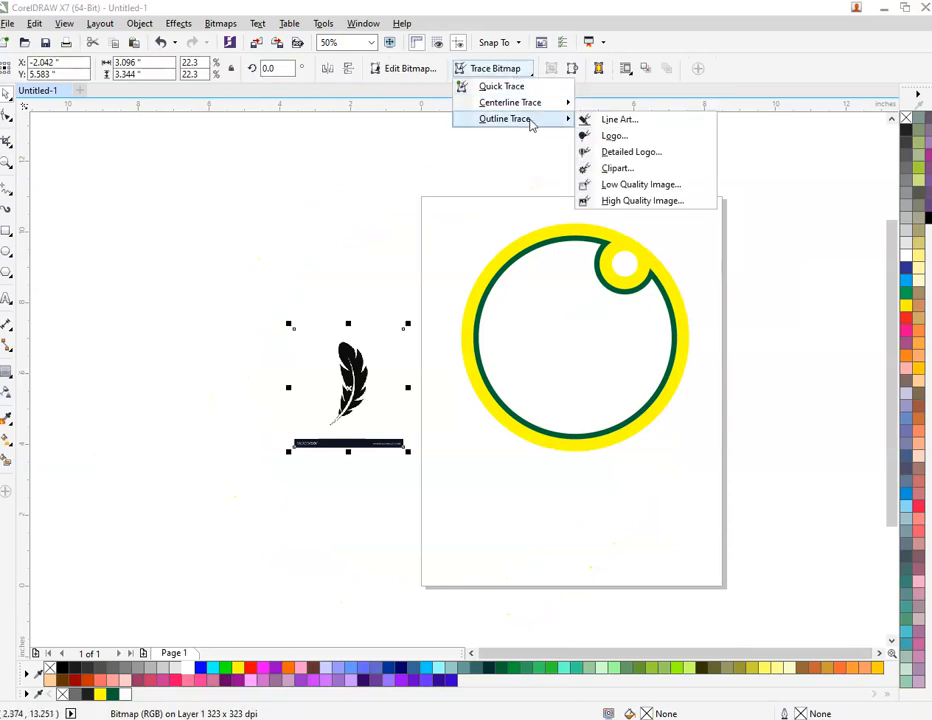
click(636, 155)
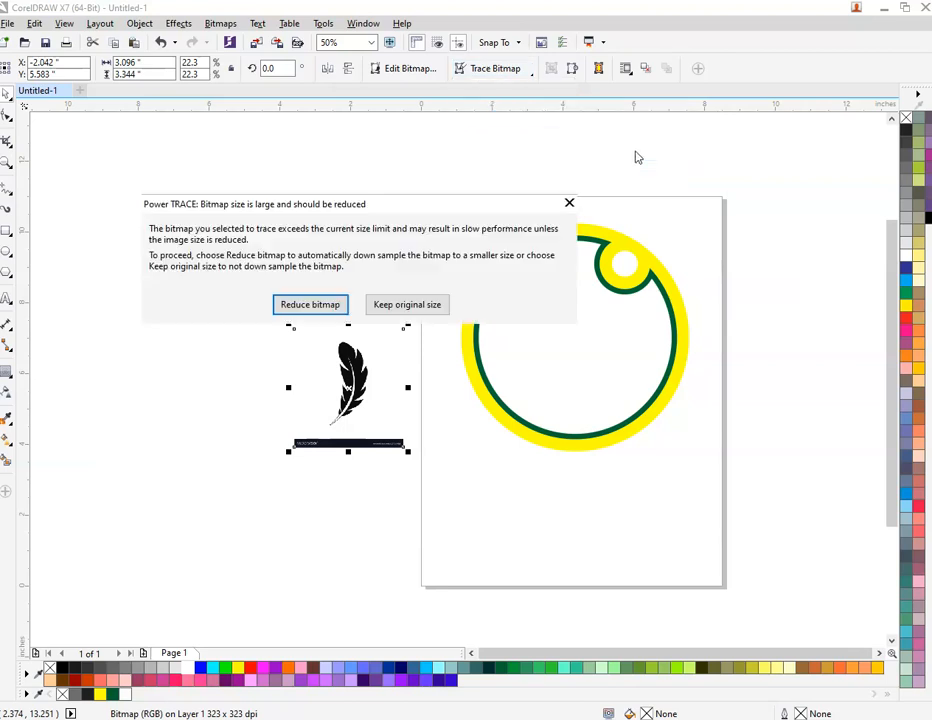
click(300, 305)
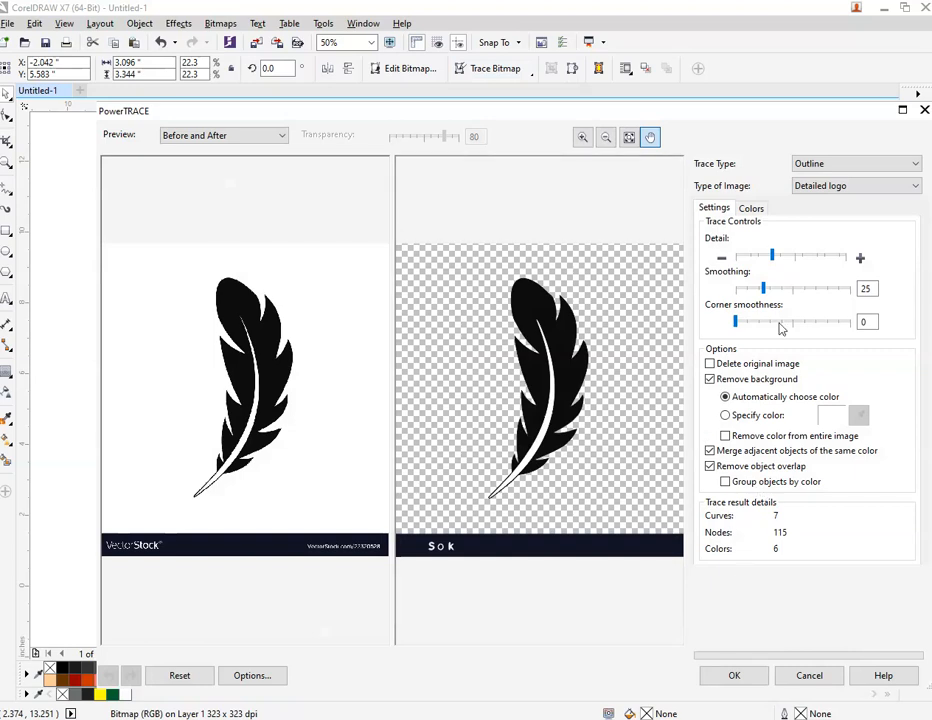
drag(772, 256, 815, 257)
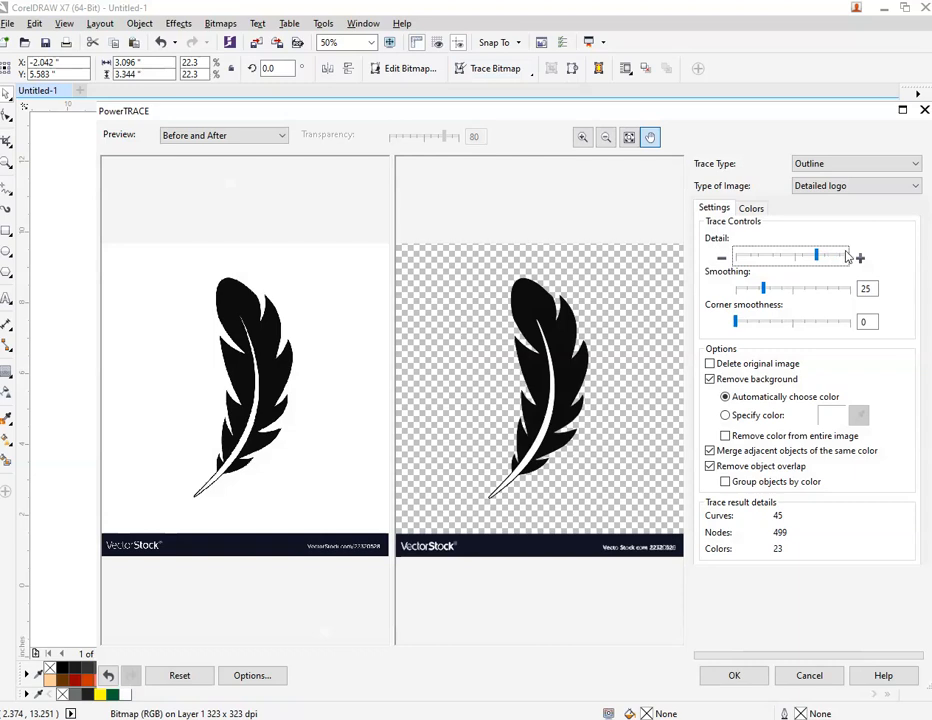
click(846, 257)
click(758, 676)
- Place the traced copy beside the original feather bitmap and ungroup all of its objects
mouse_move(354, 352)
mouse_down()
mouse_move(155, 352)
mouse_move(209, 352)
mouse_up()
click(285, 298)
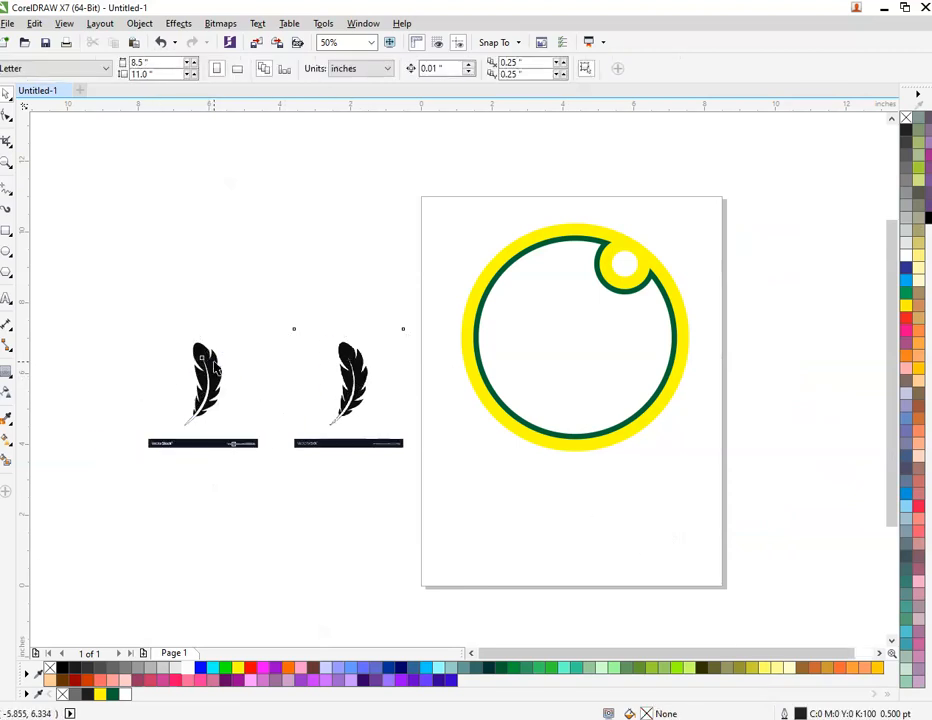
right_click(215, 368)
click(288, 421)
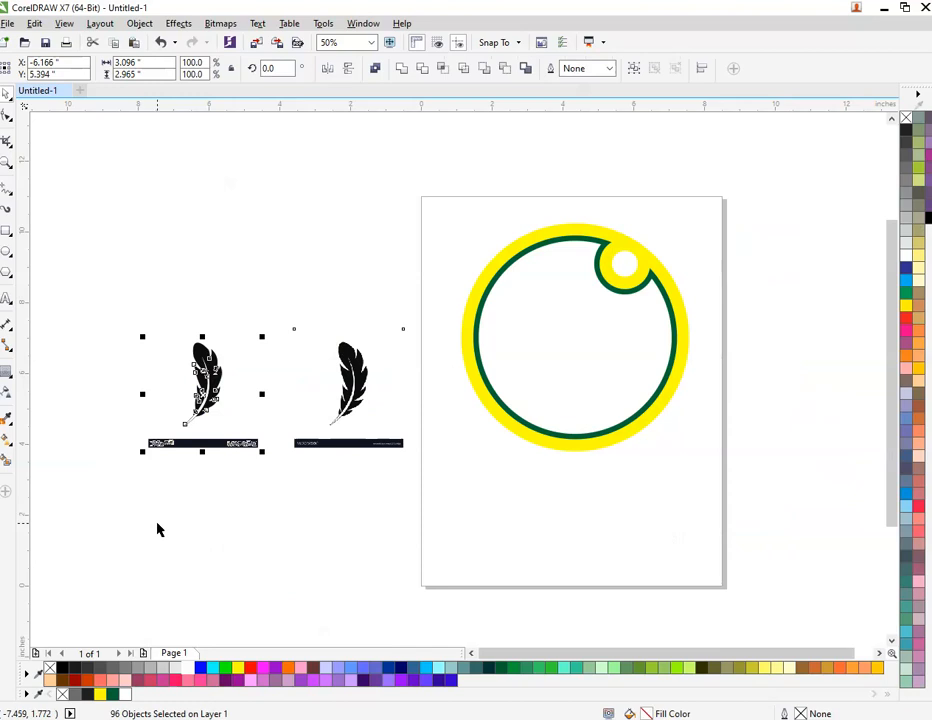
scroll(100, 407, up, 2)
click(112, 416)
drag(210, 211, 360, 462)
click(358, 266)
drag(314, 315, 347, 240)
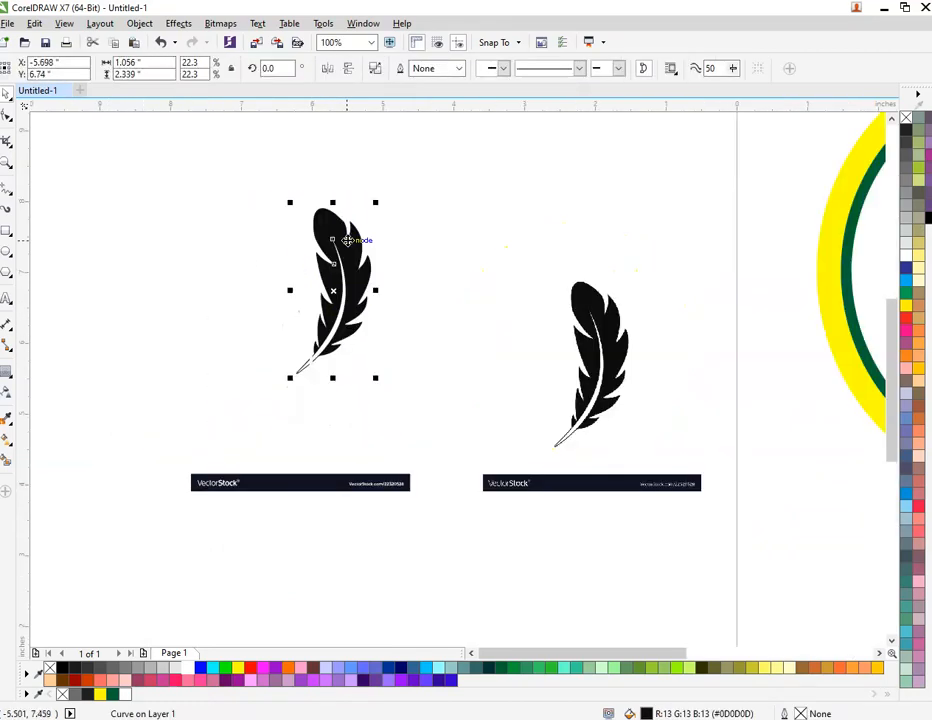
scroll(297, 318, up, 2)
key(ctrl+z)
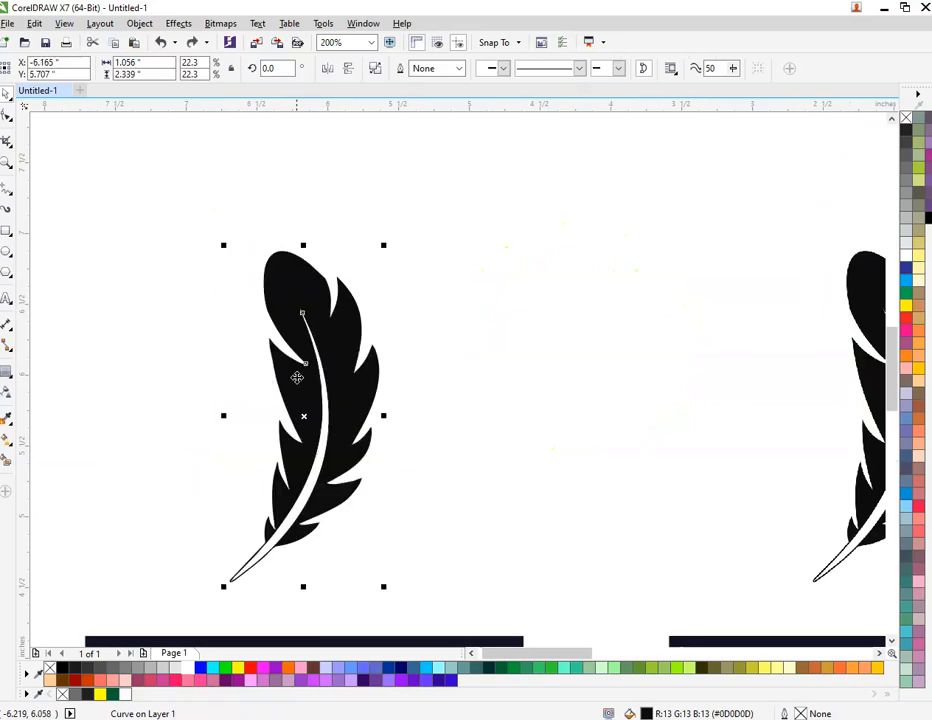
right_click(345, 400)
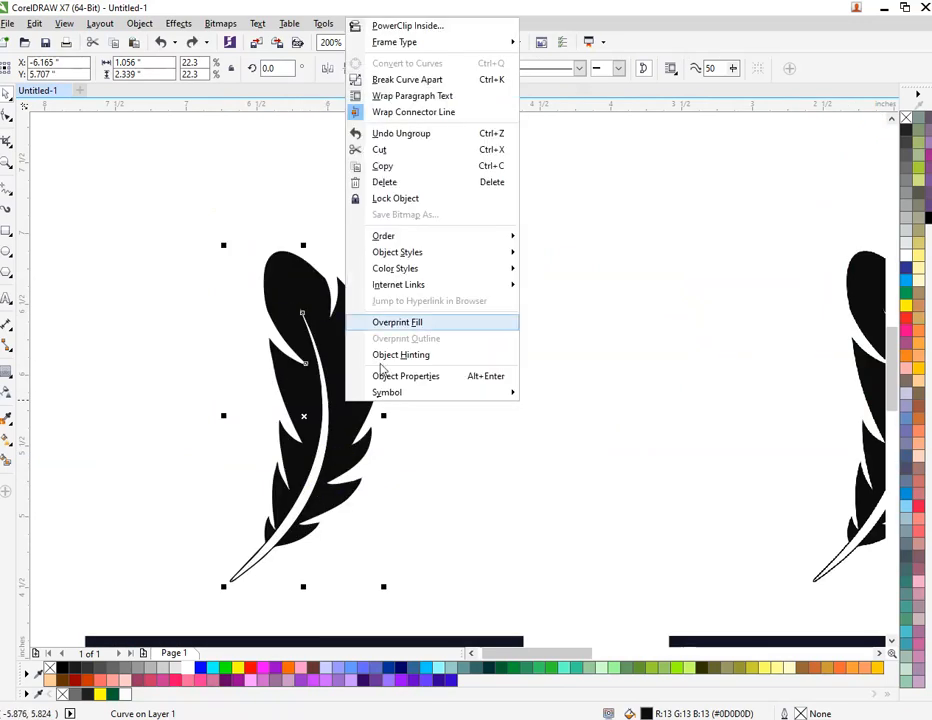
click(594, 208)
- Group all the curves of the traced feather, leaving out the watermark bar below it
scroll(595, 213, down, 2)
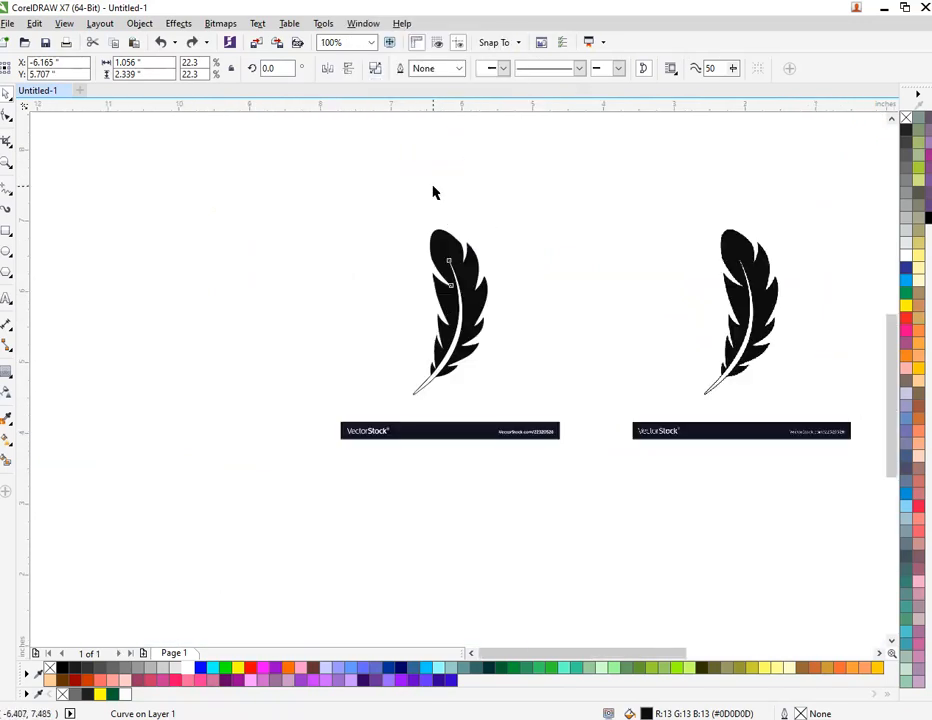
drag(281, 150, 553, 388)
right_click(477, 277)
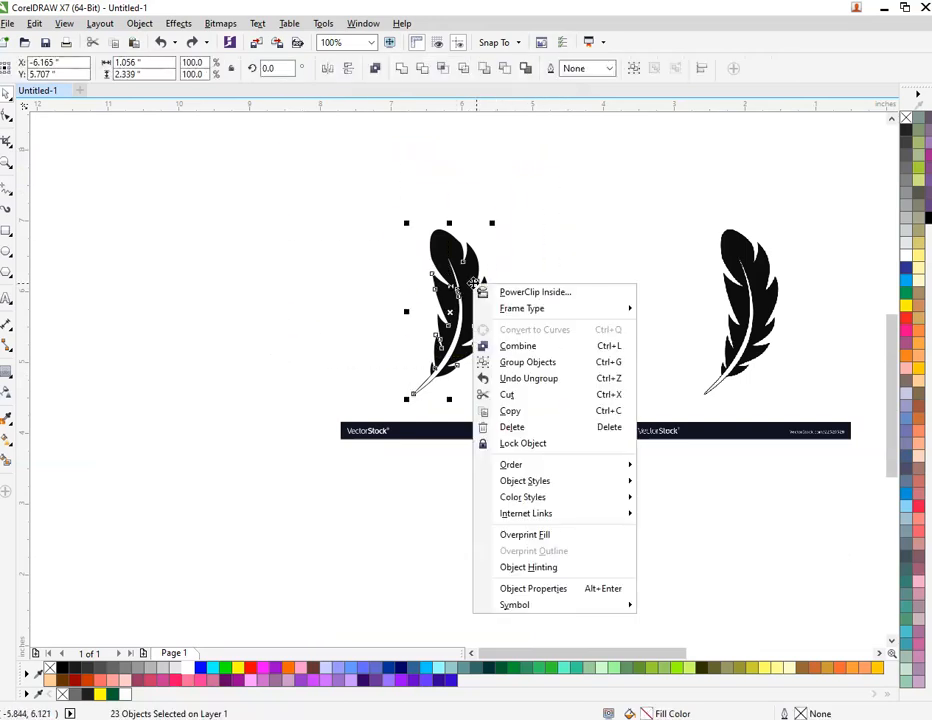
click(499, 362)
- Delete the traced watermark bar and the original feather bitmap
drag(302, 381, 566, 480)
right_click(490, 435)
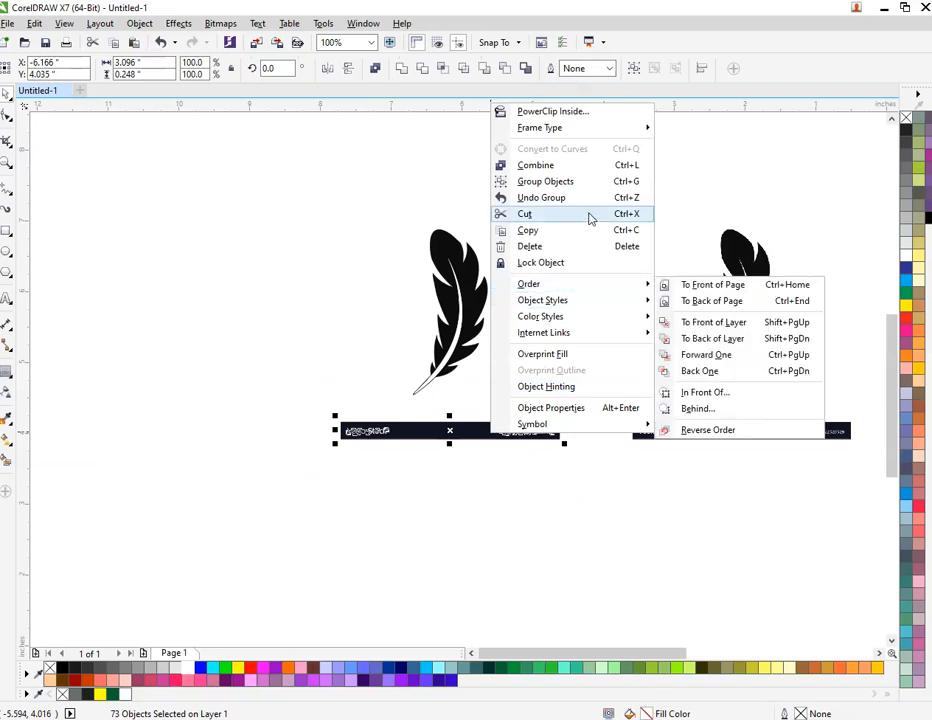
click(588, 247)
click(745, 300)
right_click(761, 279)
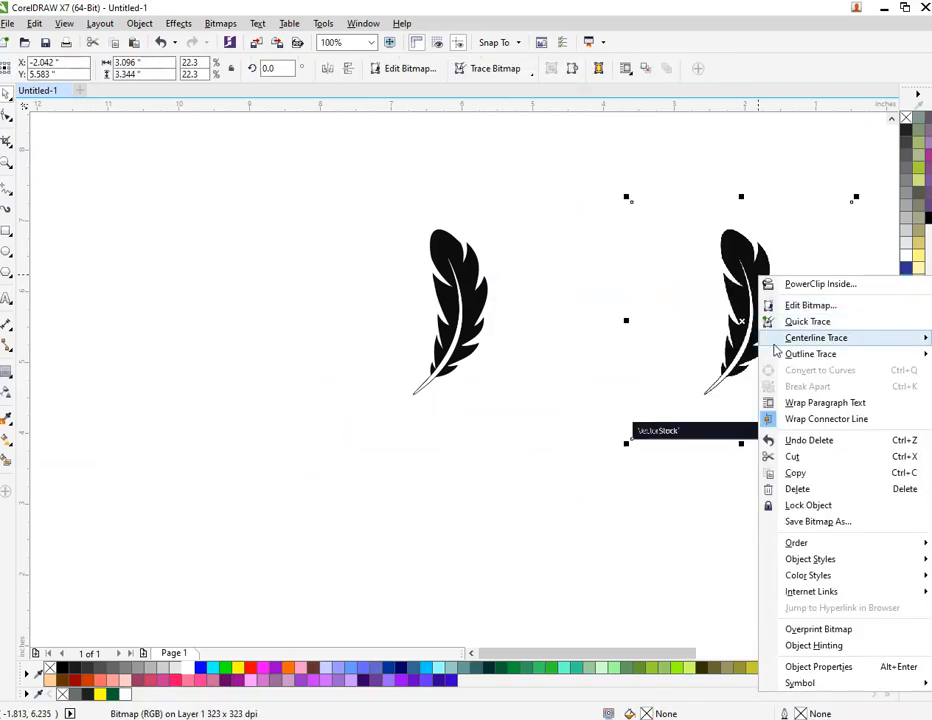
click(797, 489)
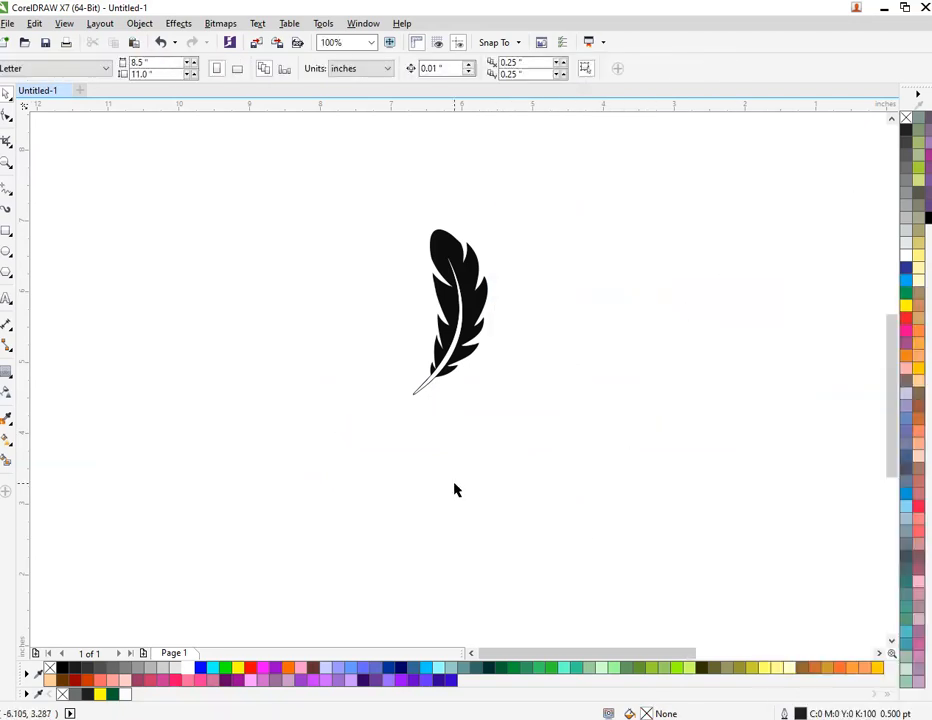
- Move the feather group onto the upper-right part of the yellow ring, beside the small loop
scroll(453, 489, down, 2)
drag(455, 400, 624, 354)
scroll(624, 354, down, 2)
scroll(709, 327, up, 2)
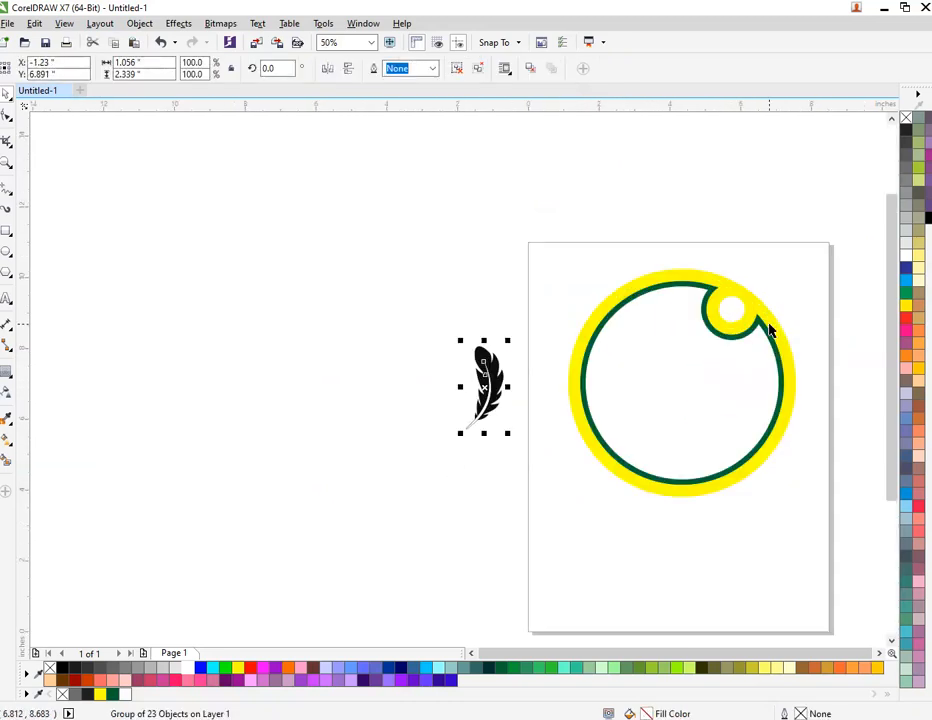
drag(487, 391, 779, 291)
- Bring the feather group to the front of the layer
right_click(778, 293)
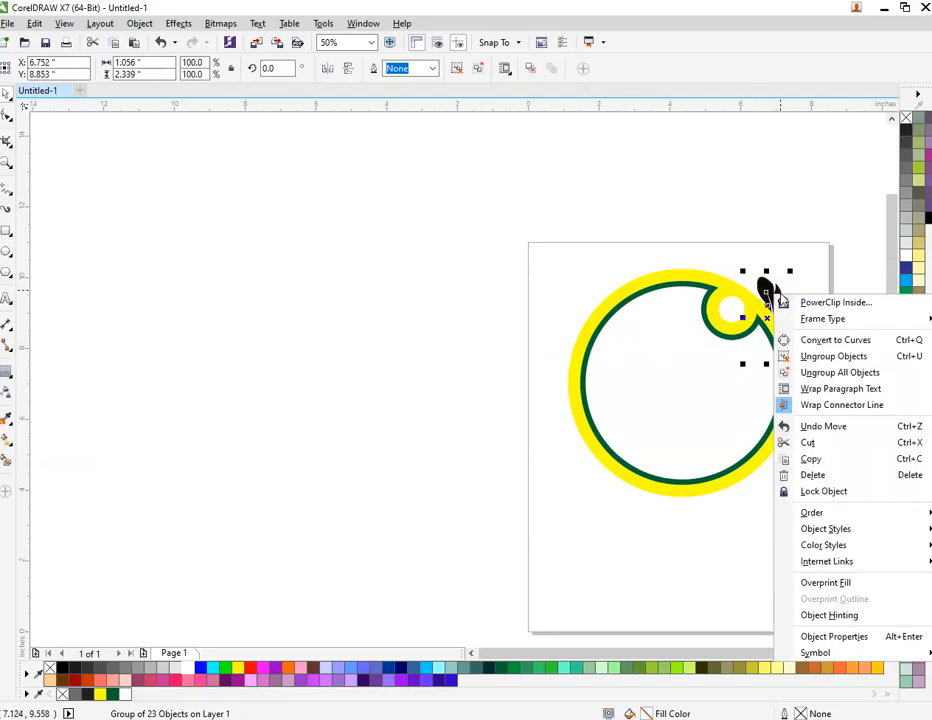
mouse_move(796, 514)
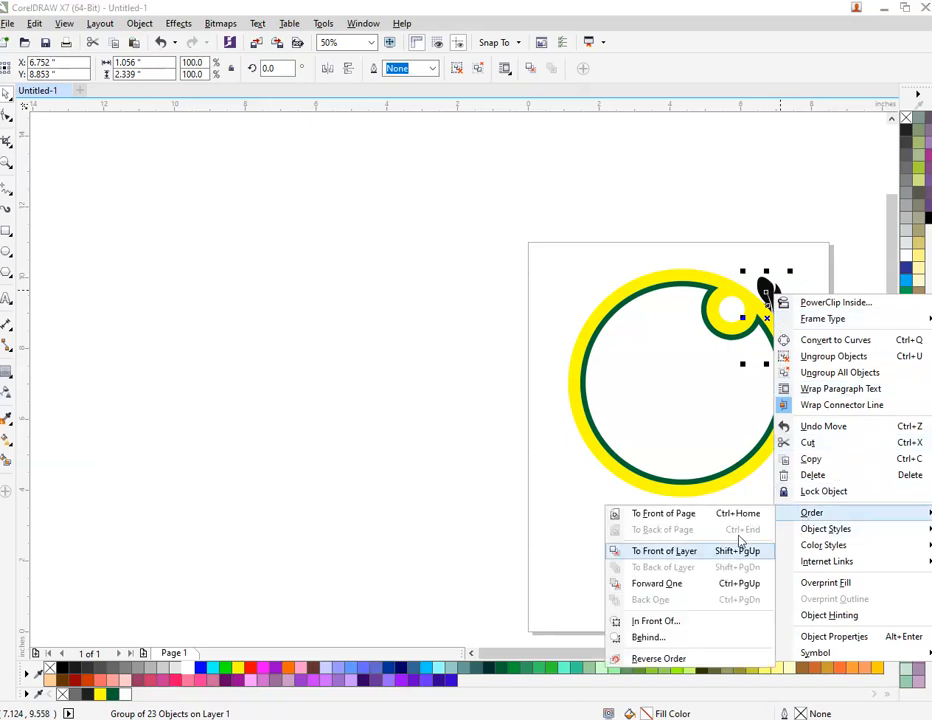
click(737, 553)
click(795, 470)
- Enlarge the feather to about 2.4 by 5.4 inches and place it over the right side of the ring
scroll(807, 339, up, 3)
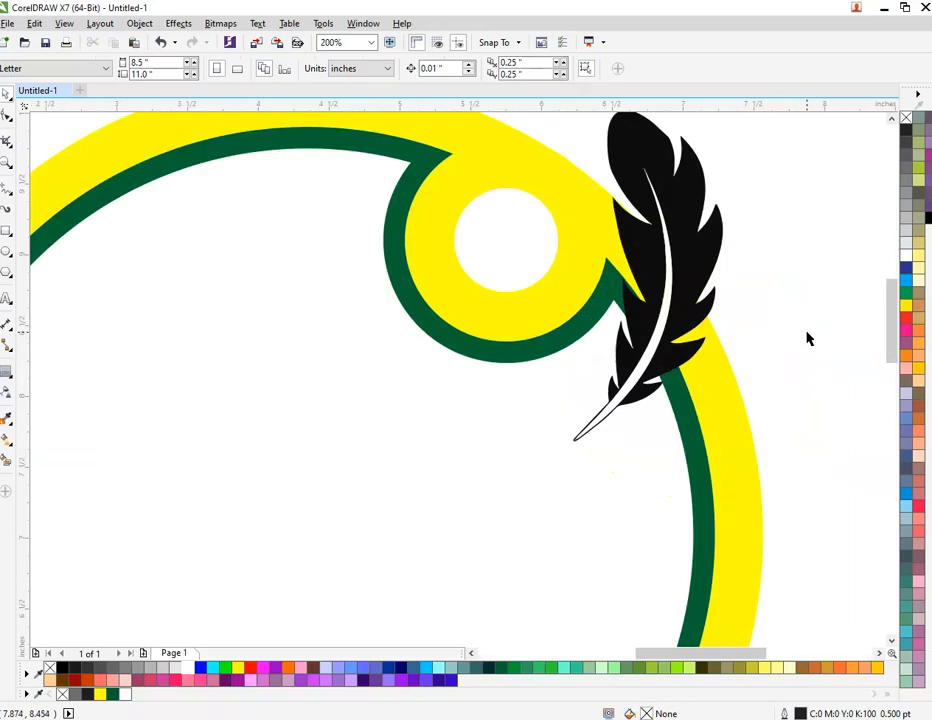
click(666, 352)
drag(666, 352, 632, 368)
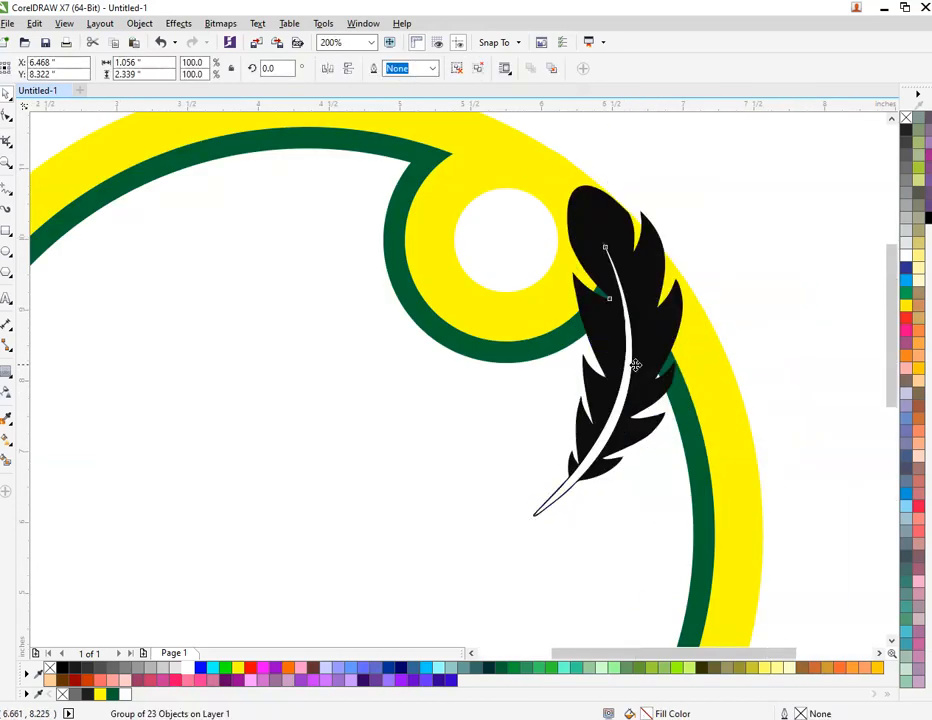
scroll(598, 472, down, 2)
drag(578, 446, 486, 620)
drag(572, 510, 602, 501)
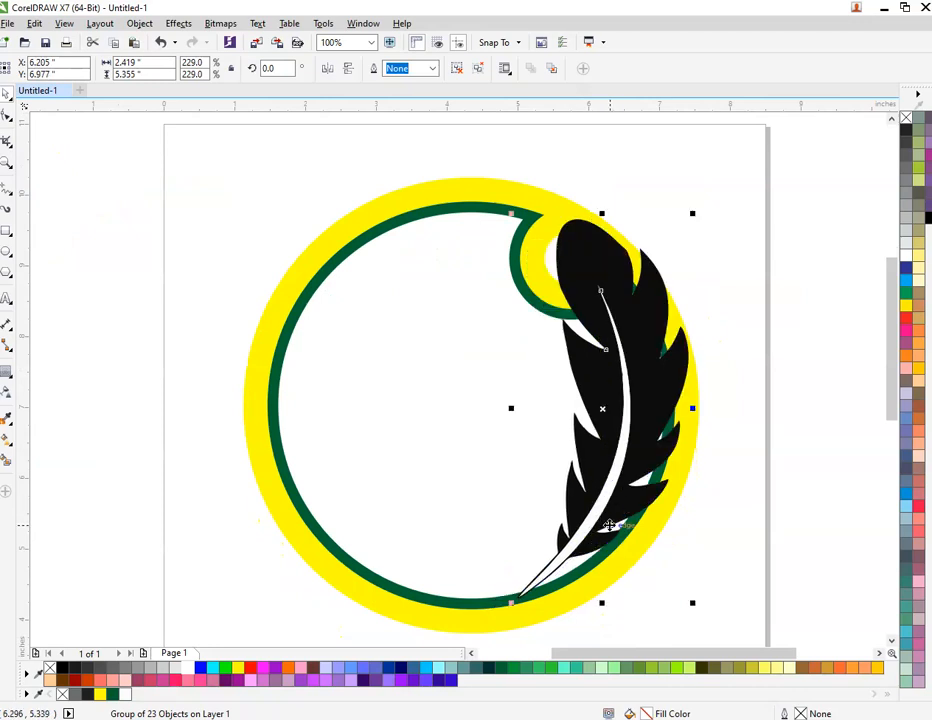
- Shift the feather outward over the ring's right edge and rotate it about 4 degrees counterclockwise
drag(650, 470, 689, 468)
click(664, 467)
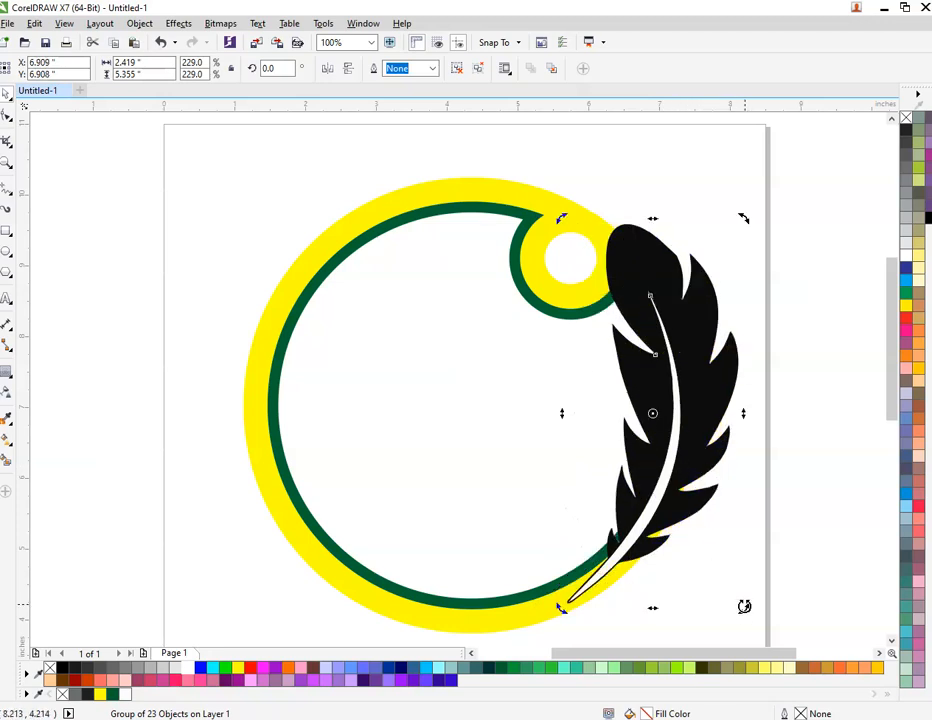
drag(744, 606, 778, 576)
click(669, 453)
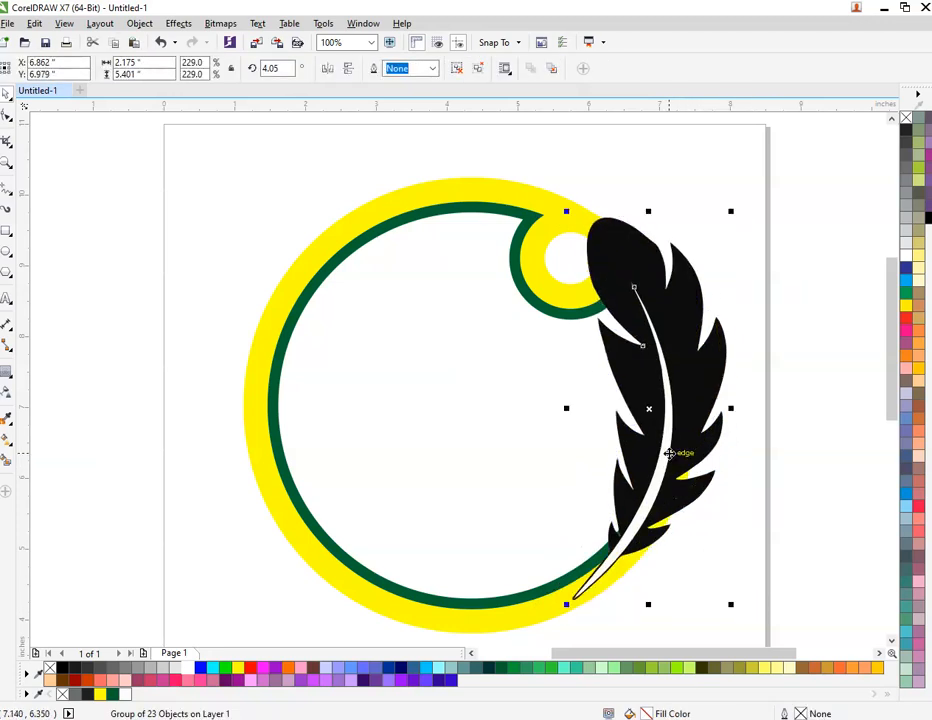
drag(655, 302, 649, 305)
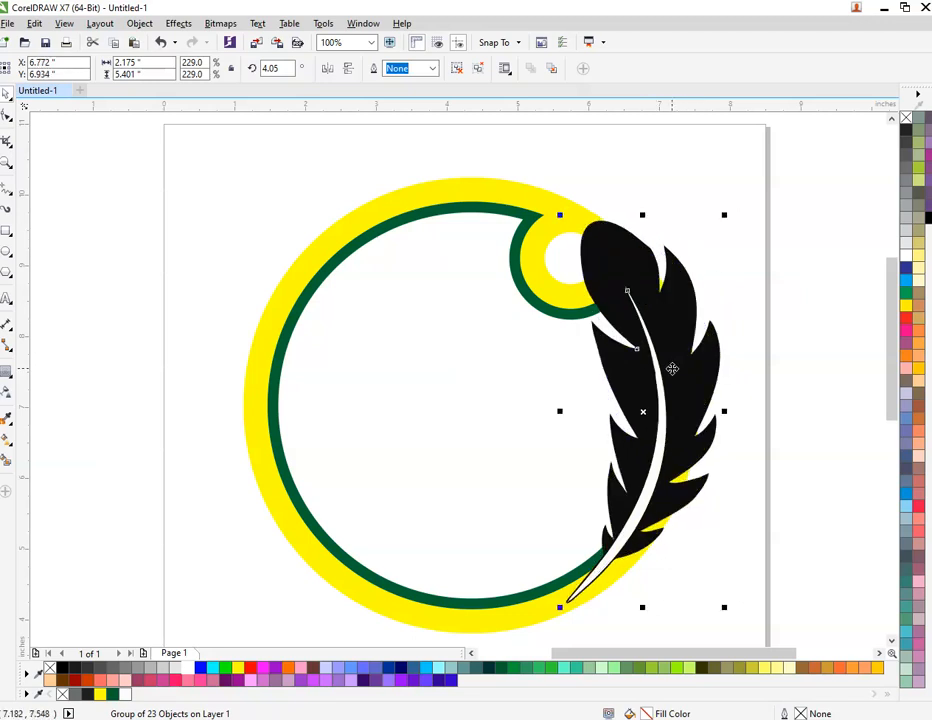
- Scale the feather down to about 2.0 by 5.0 inches and fit it against the ring's right edge, overlapping the small loop
click(713, 485)
drag(664, 409, 659, 413)
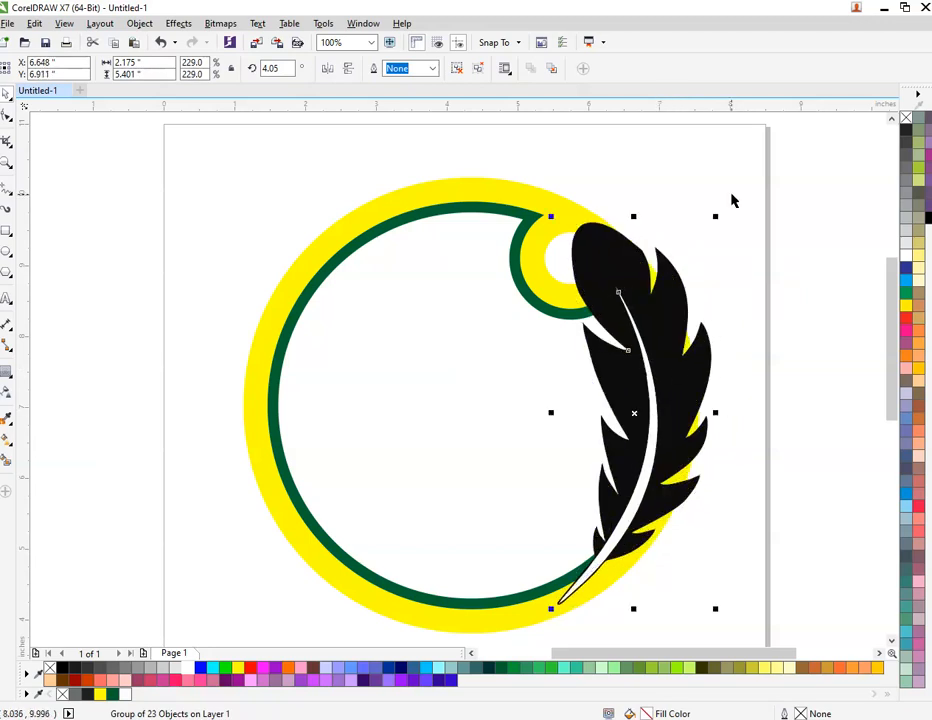
drag(716, 214, 710, 230)
drag(671, 331, 665, 343)
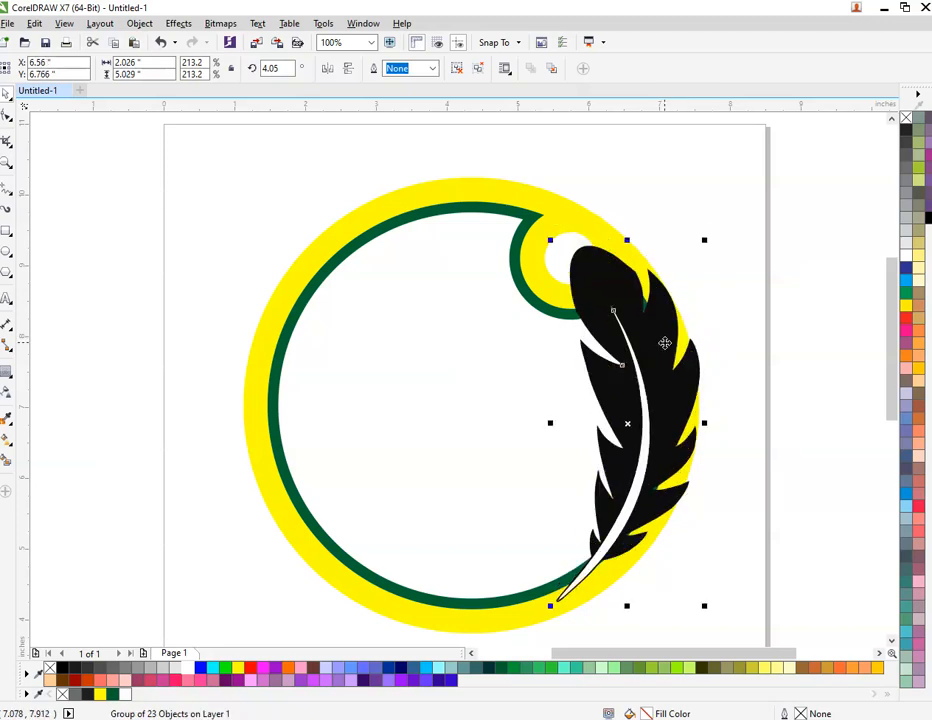
click(764, 387)
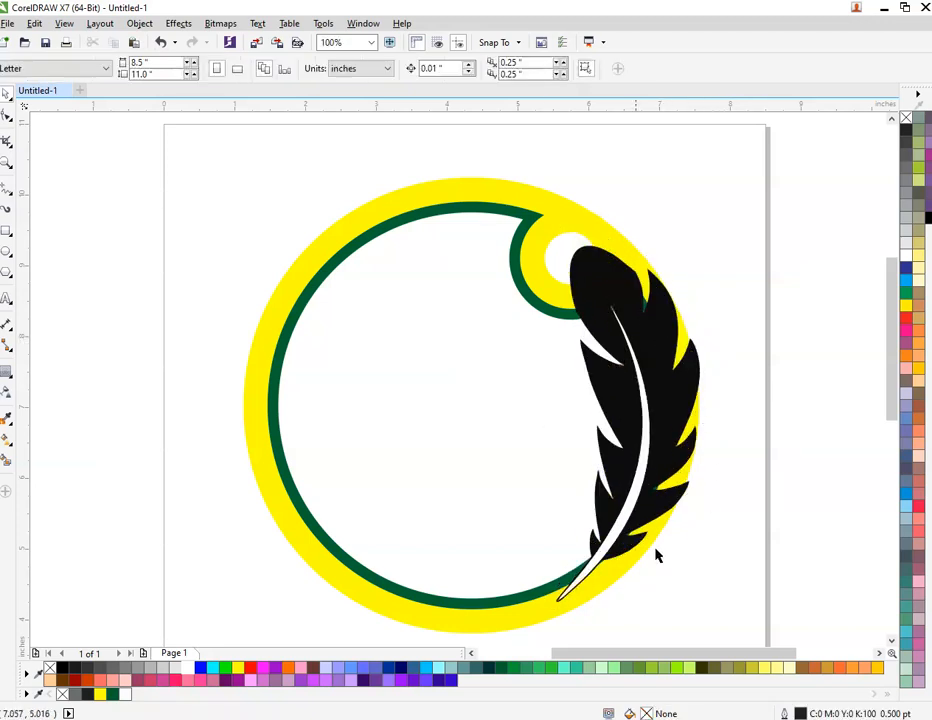
click(580, 585)
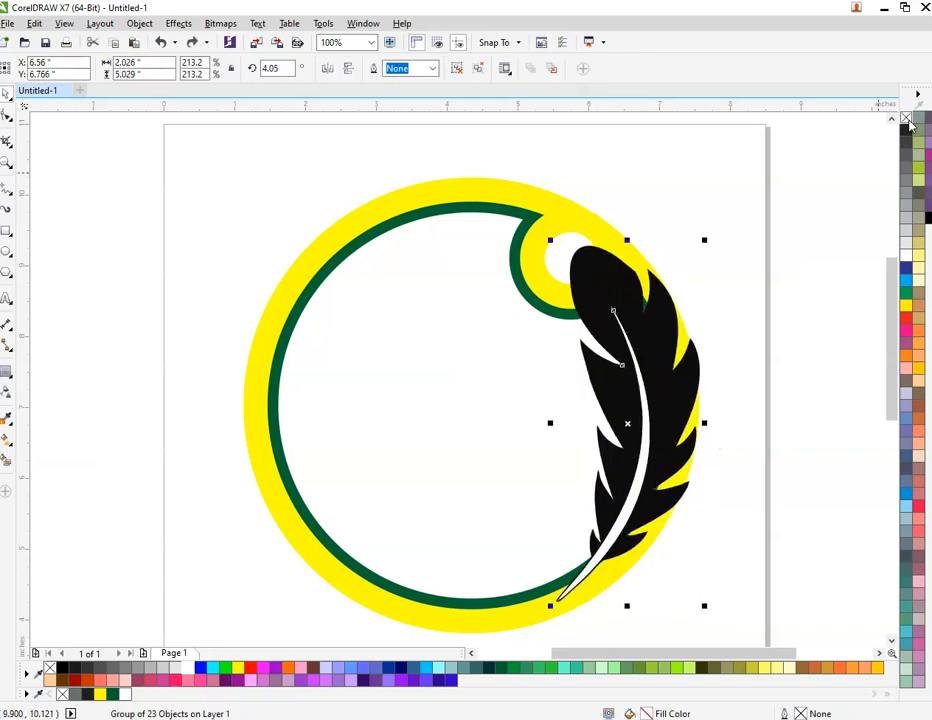
click(770, 258)
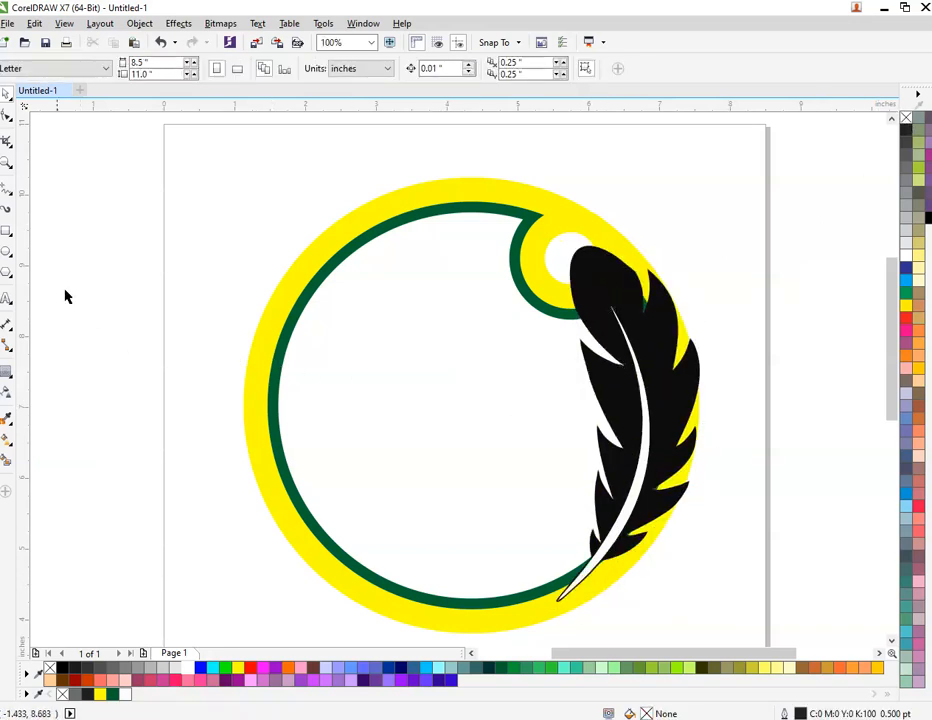
- Add the text "CDN" outside the ring at its upper left and set its font to BahamasHeavy
click(8, 305)
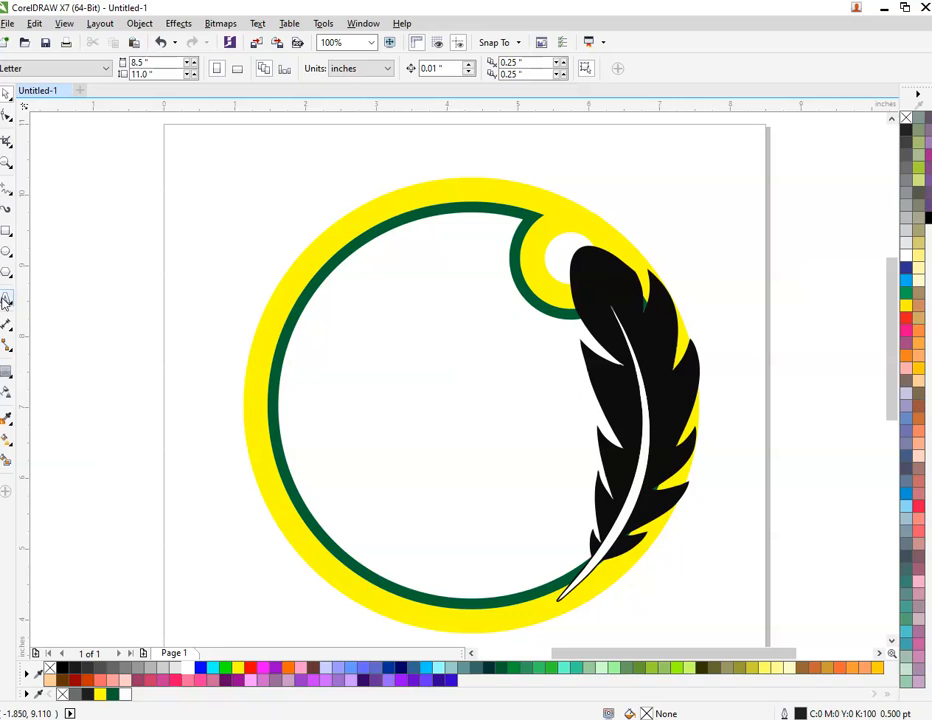
click(207, 245)
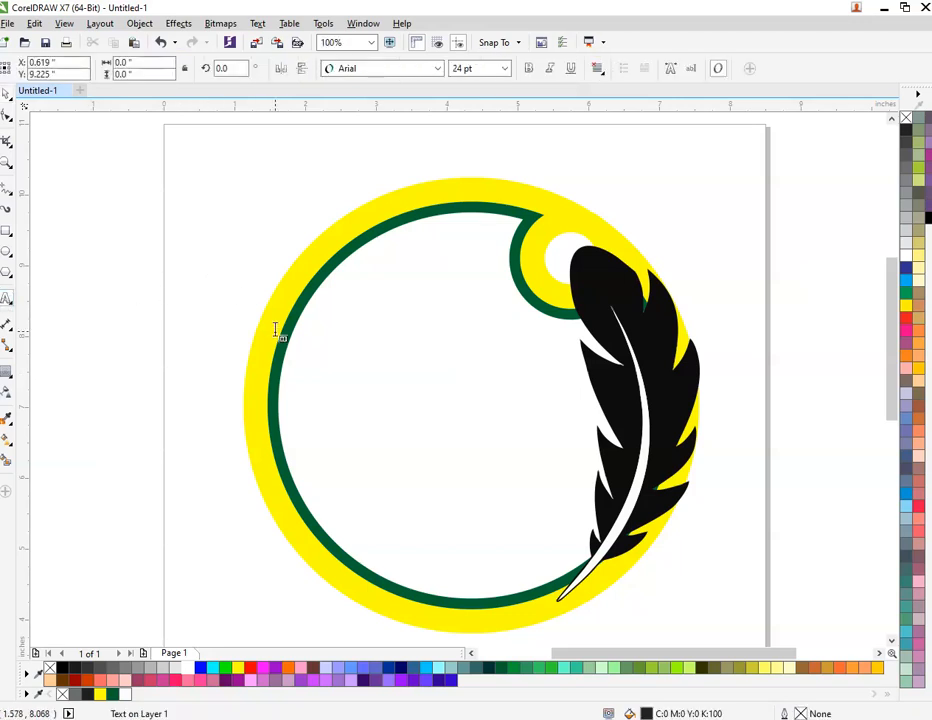
text(CDN)
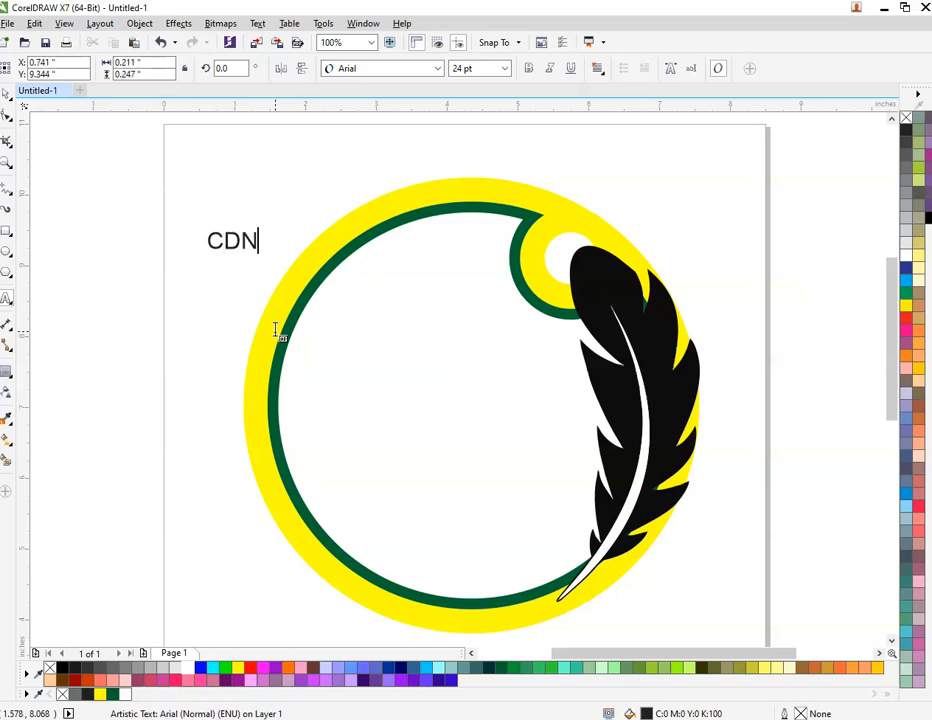
key(ctrl+a)
click(420, 68)
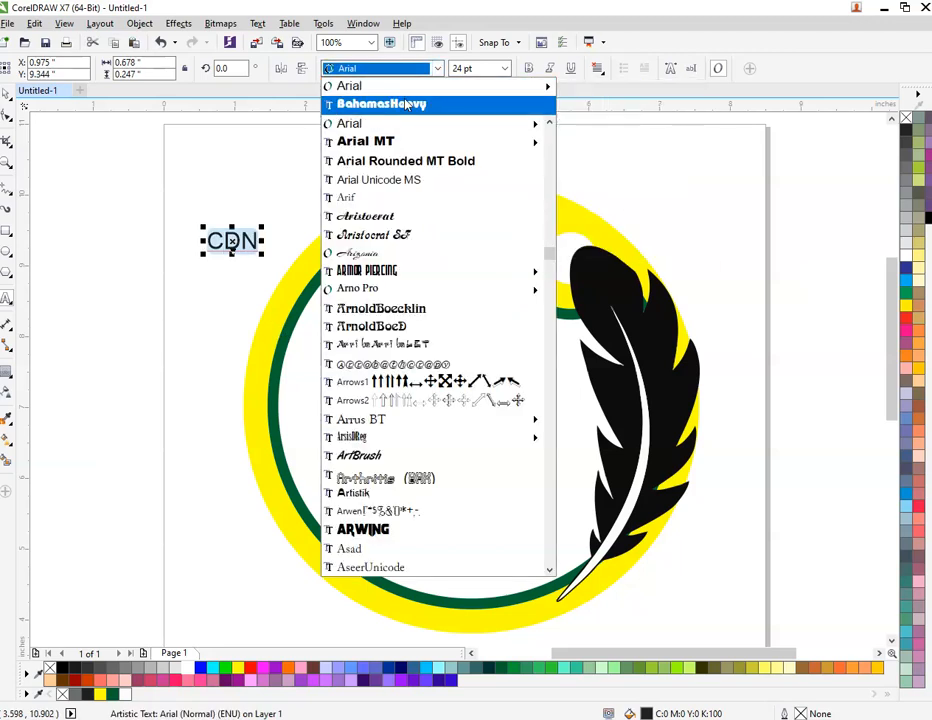
click(407, 104)
key(ctrl+space)
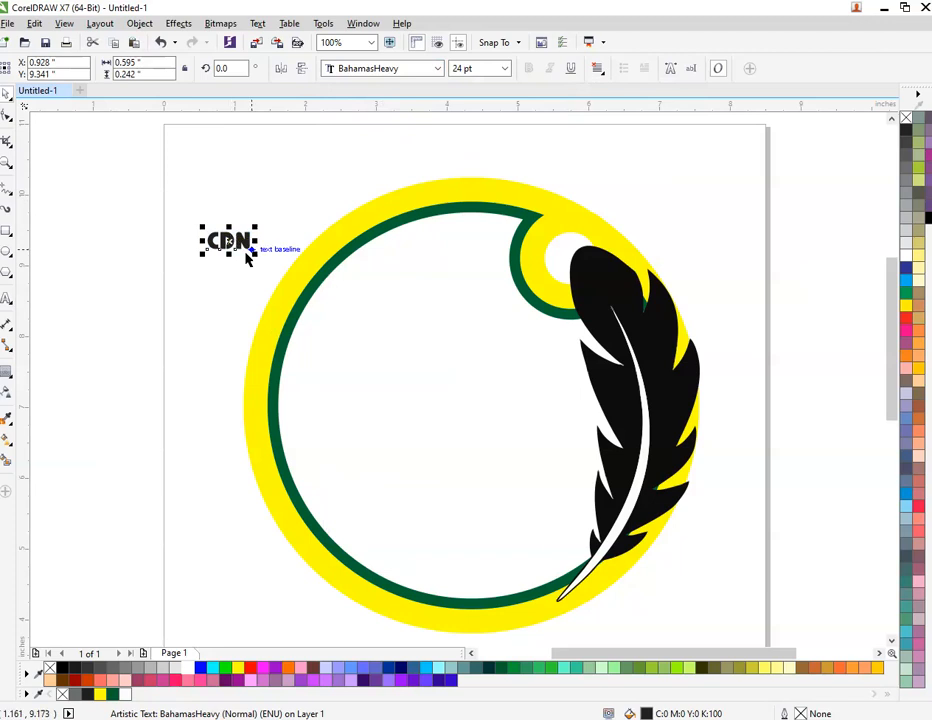
- Enlarge the CDN text to about 2.6 by 1.0 inches
drag(256, 252, 325, 287)
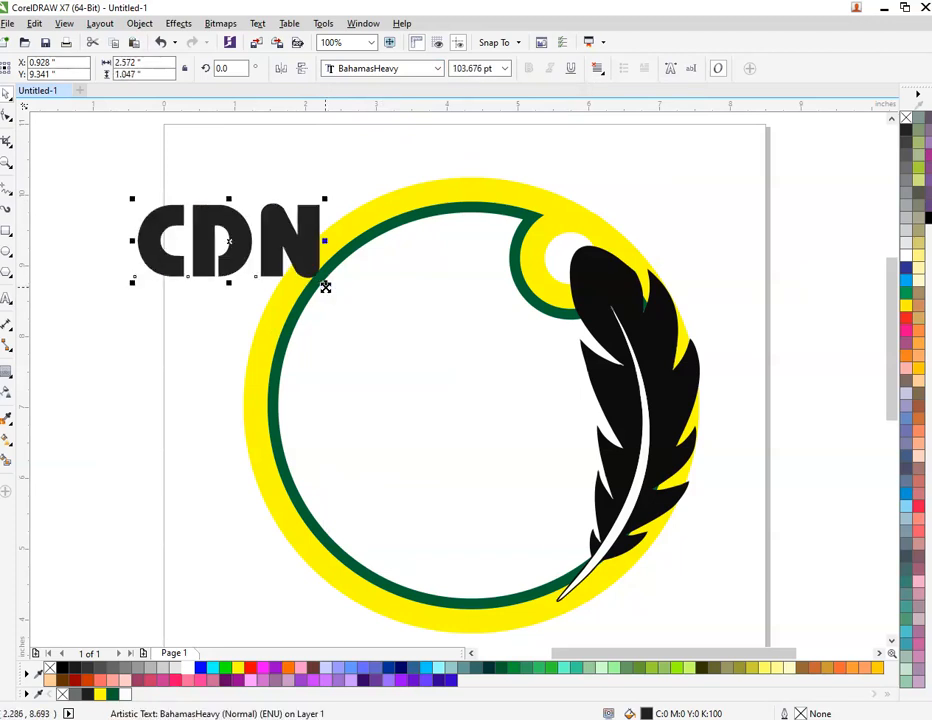
click(302, 202)
right_click(301, 211)
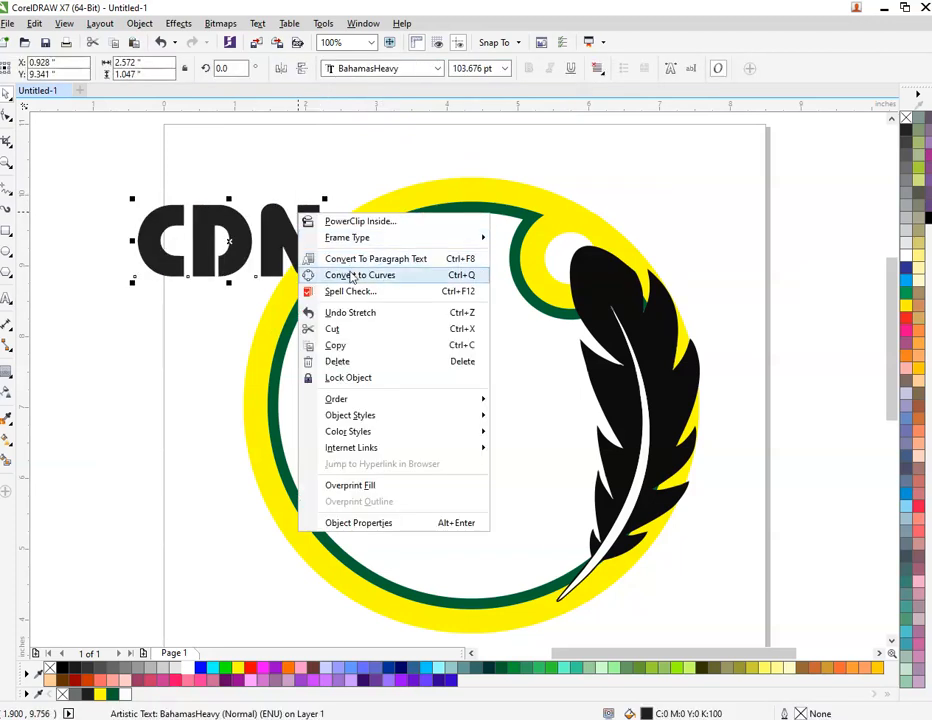
click(335, 165)
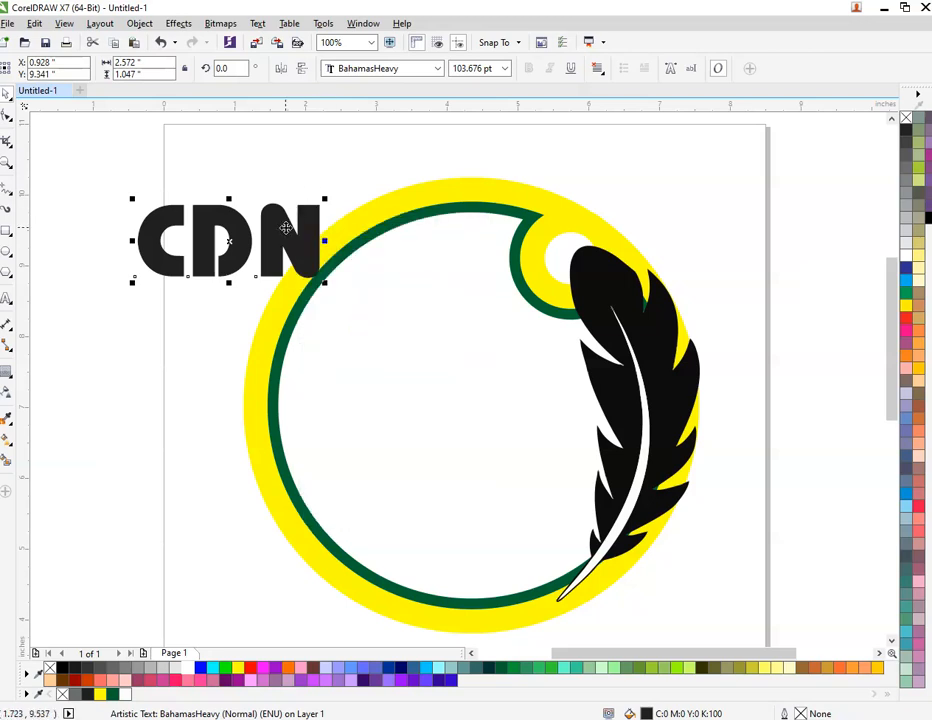
click(314, 201)
right_click(305, 213)
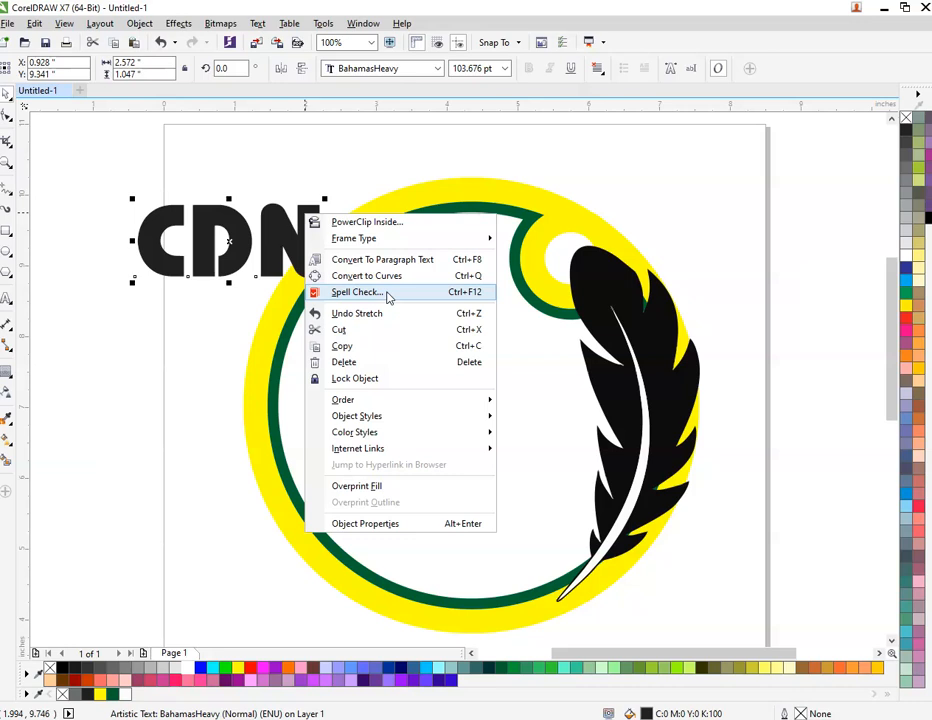
key(Escape)
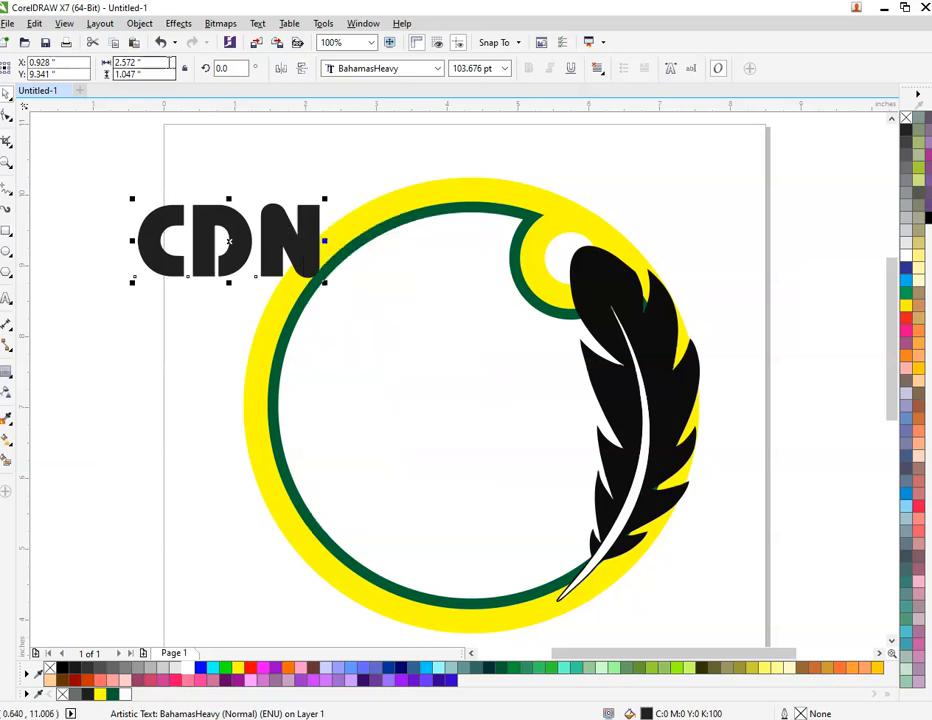
- Break the CDN artistic text apart into separate letters
click(140, 23)
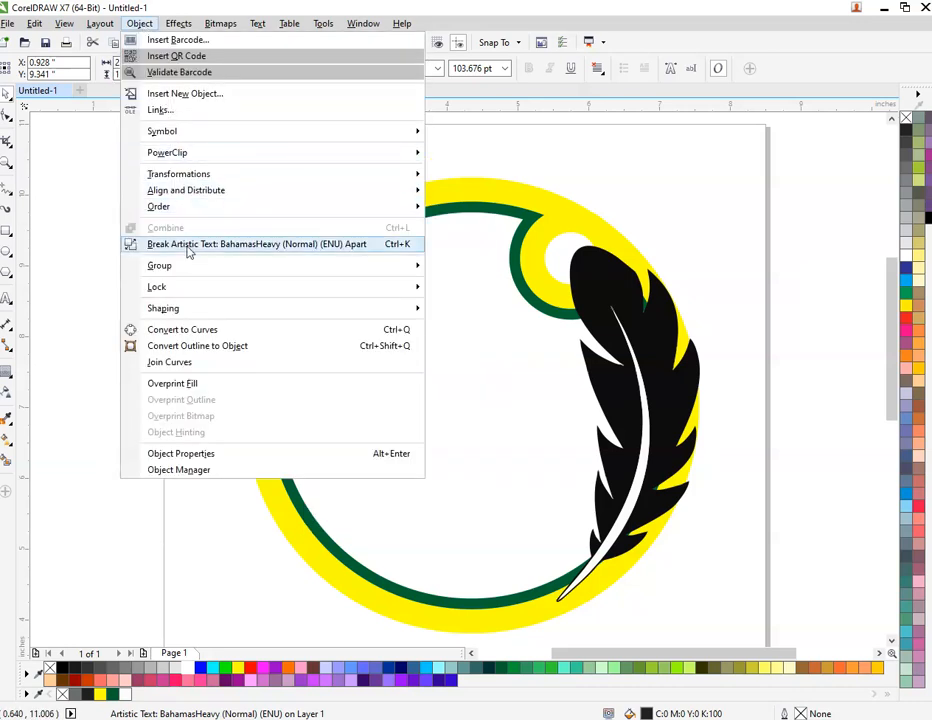
click(188, 245)
click(282, 164)
- Arrange enlarged letters inside the ring: C in the upper part, D at the left, and N at lower centre about 1.8 by 2.3 inches
drag(234, 242, 231, 277)
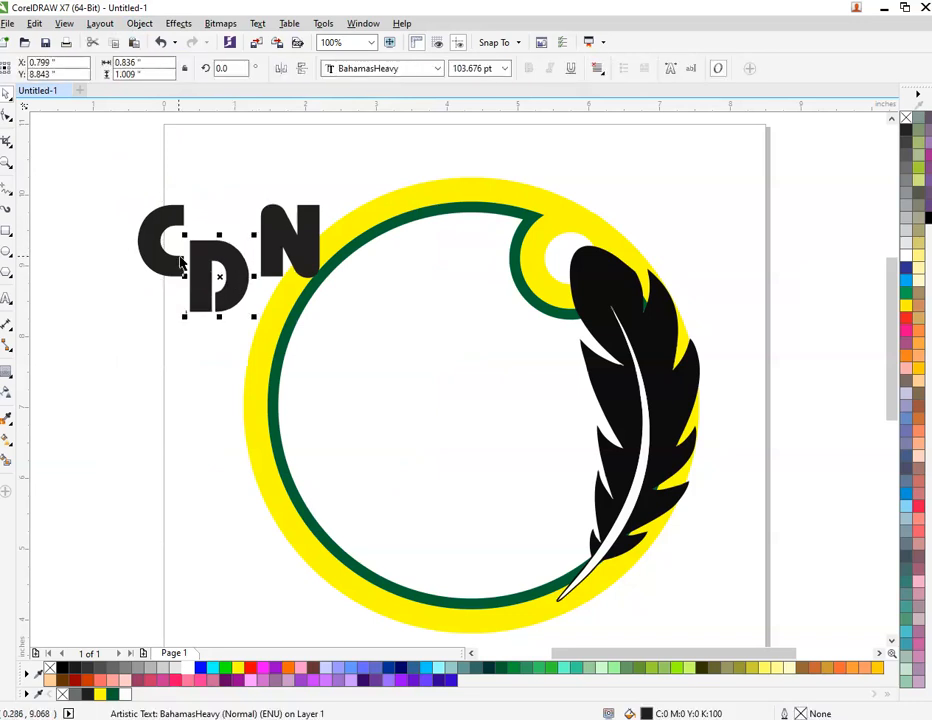
click(156, 233)
drag(156, 233, 354, 300)
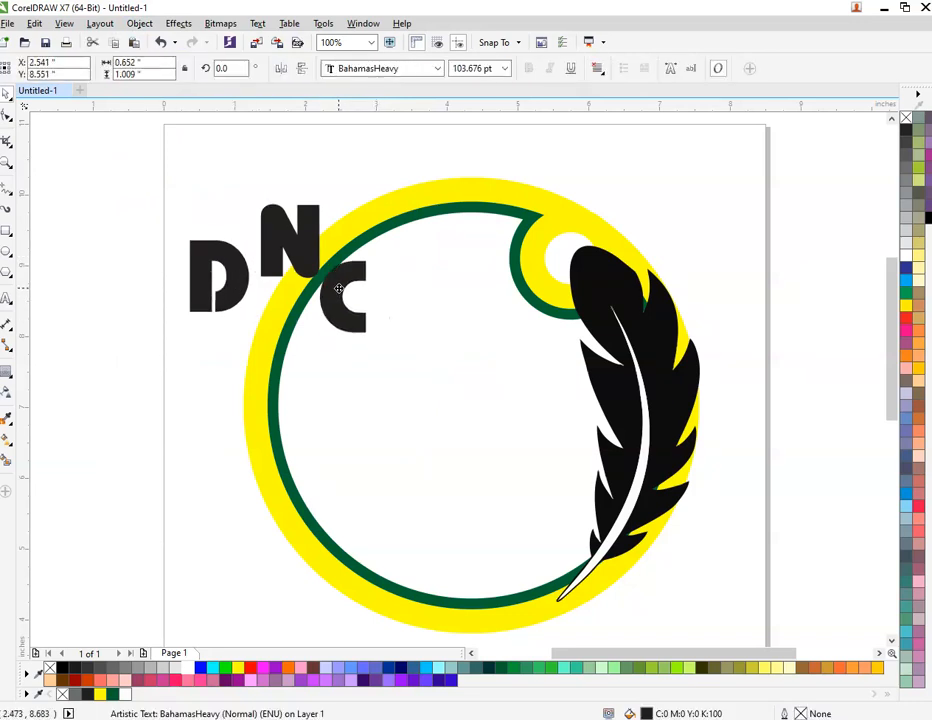
drag(383, 350, 470, 400)
drag(345, 302, 399, 266)
drag(239, 279, 410, 482)
drag(300, 240, 569, 588)
drag(481, 481, 478, 466)
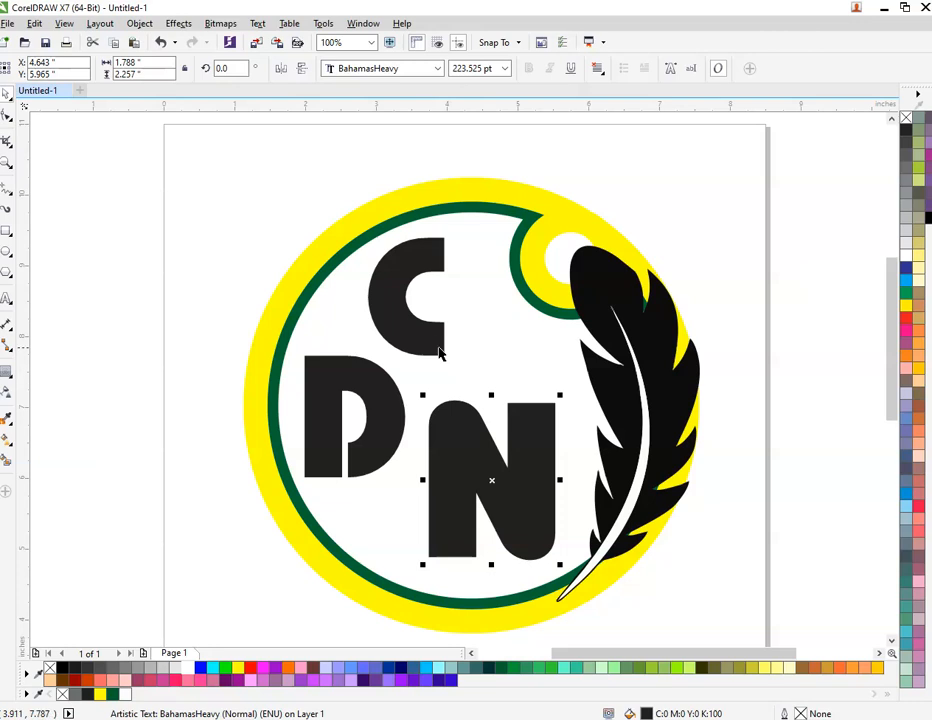
- Enlarge the letter C and shift it slightly toward the upper centre of the ring
click(439, 293)
drag(449, 232, 463, 203)
drag(416, 248, 431, 266)
- Set the font size of the letters C, D and N together to 36 pt
click(468, 491)
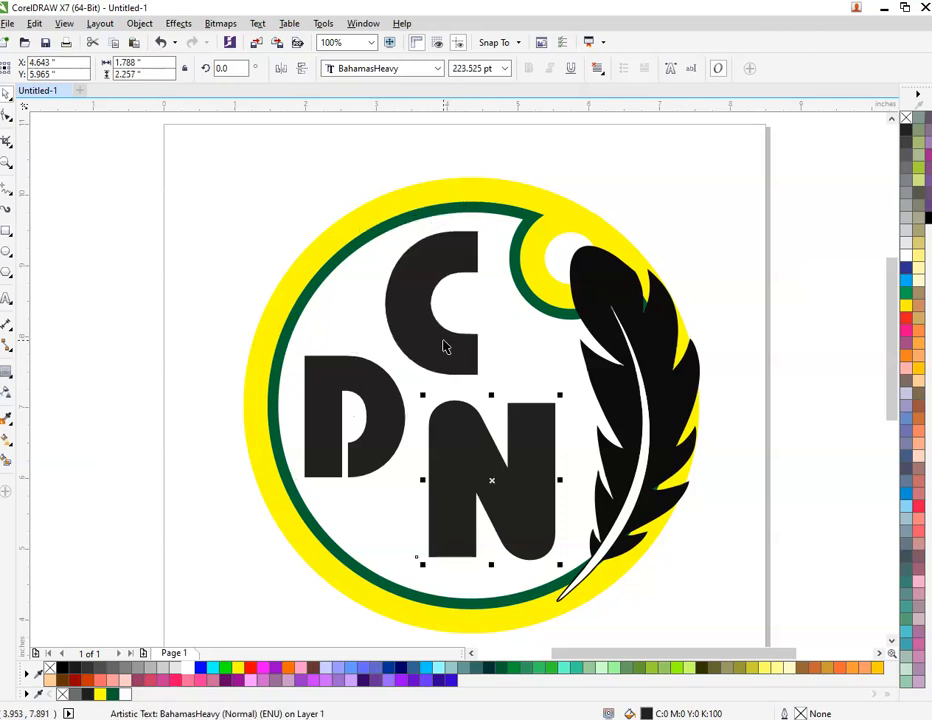
click(443, 345)
shift+click(387, 404)
shift+click(454, 484)
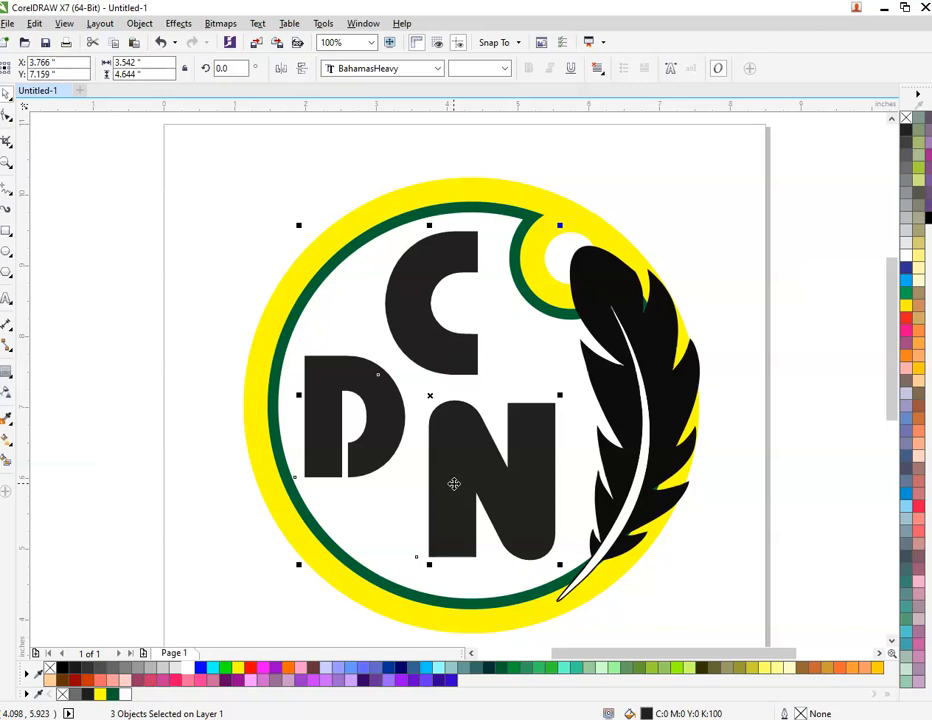
click(475, 68)
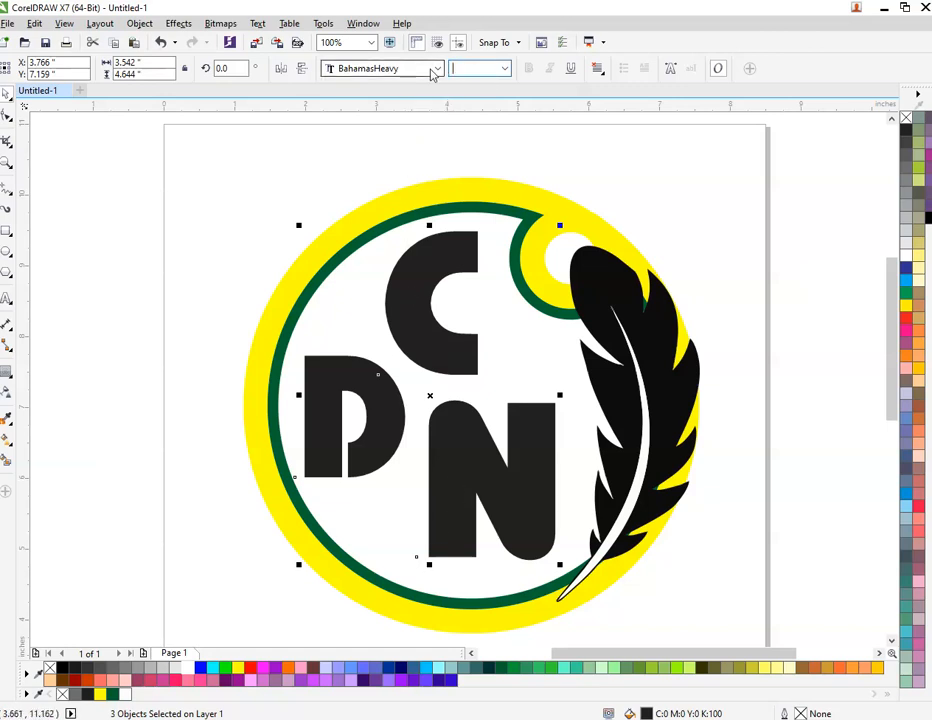
text(36)
key(Return)
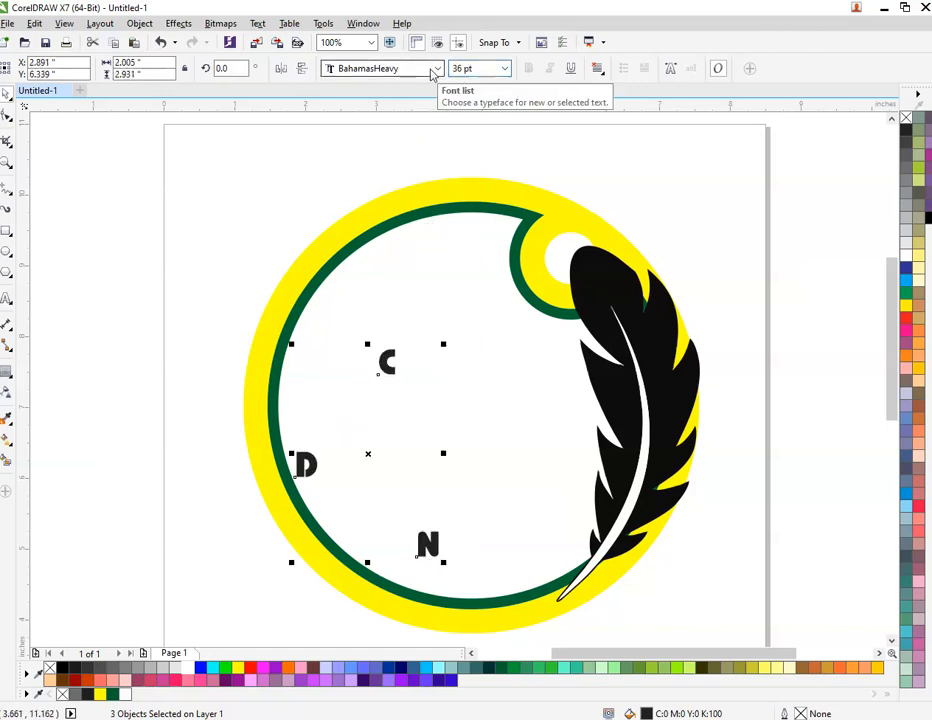
- Try font sizes of 20 pt and 200 pt on the three letters and shift the C slightly to the right
click(467, 69)
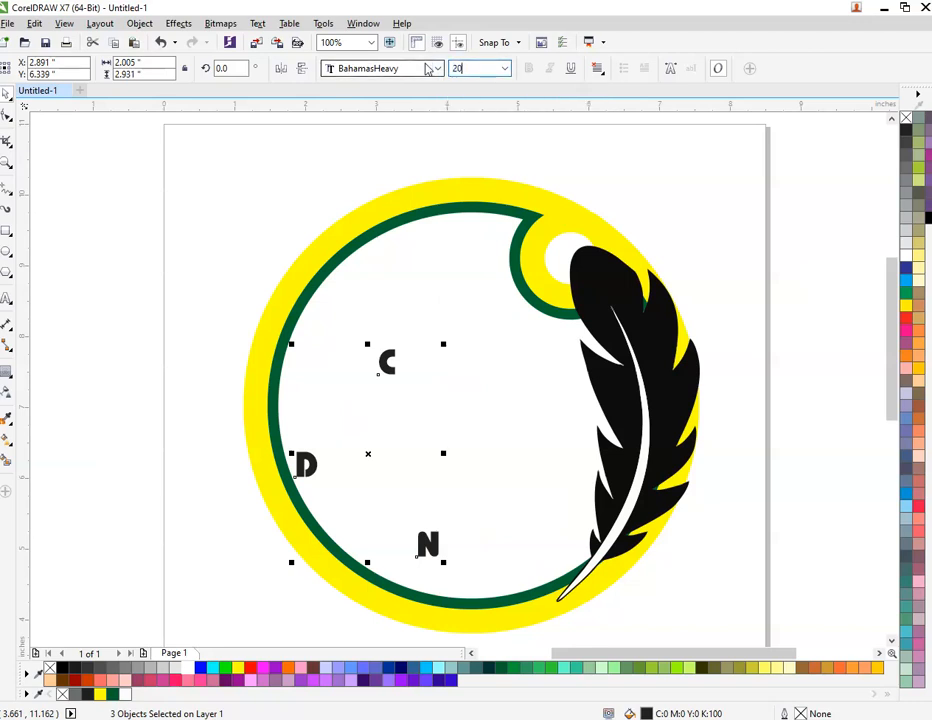
text(20)
key(Return)
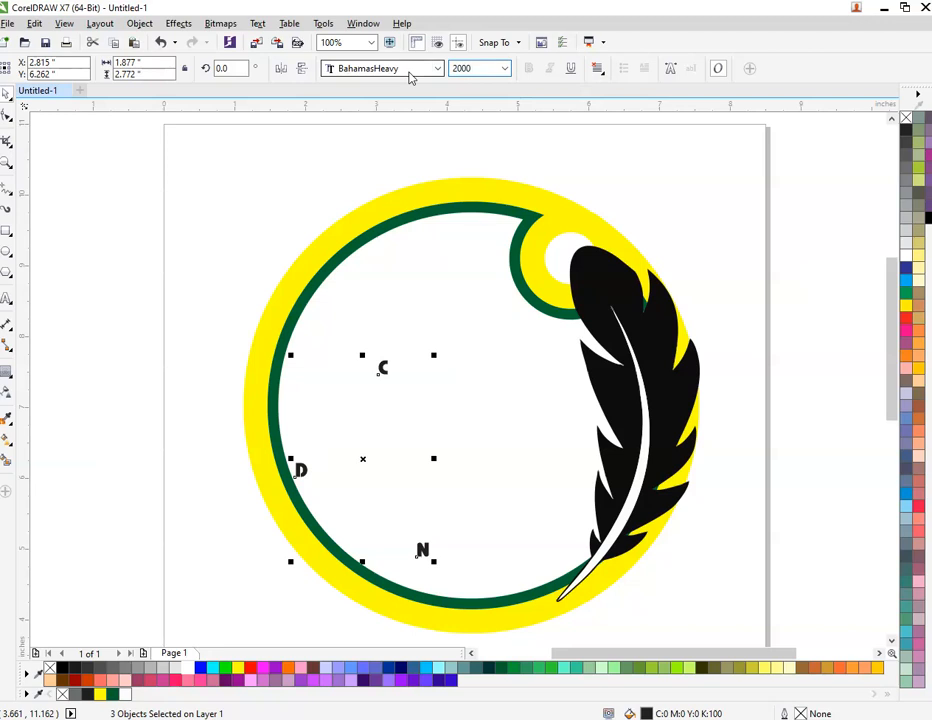
key(Return)
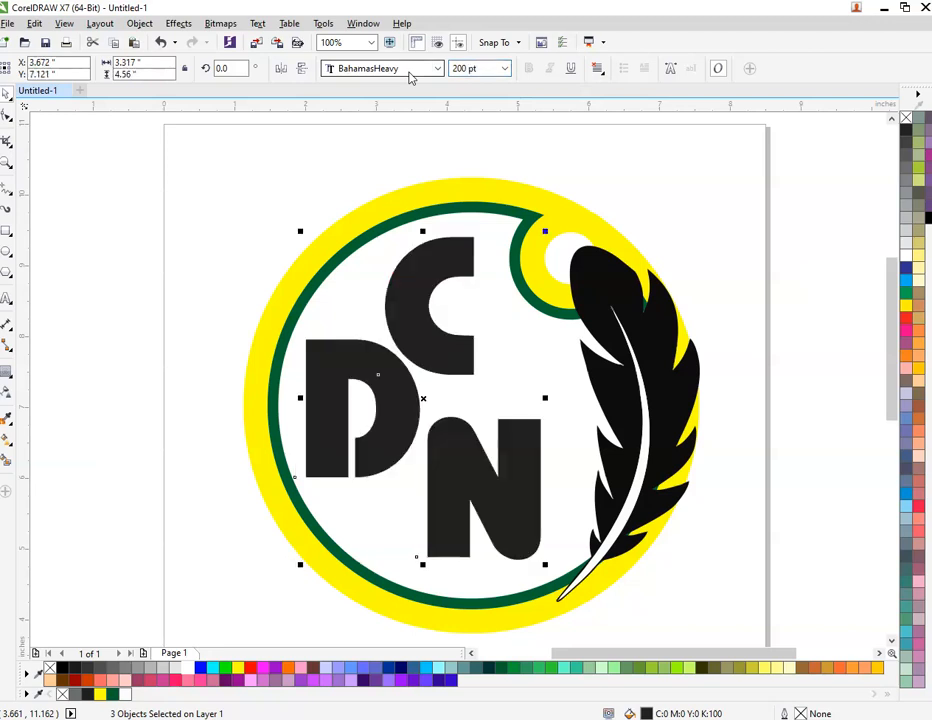
click(624, 166)
drag(425, 277, 434, 267)
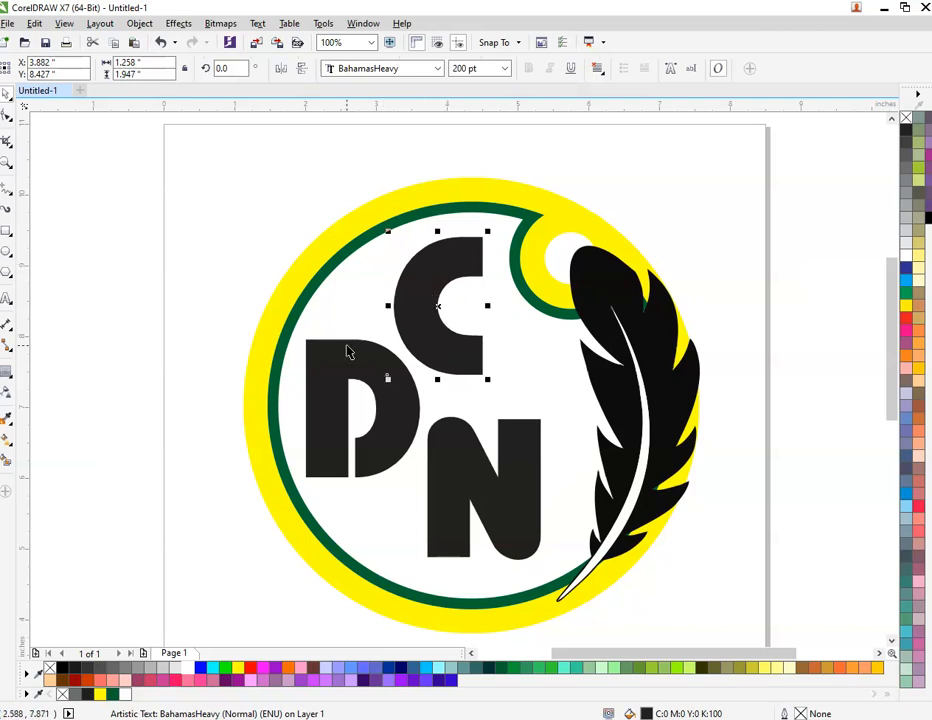
- Set the font size of the letters D, N and C together to 170 pt
click(348, 351)
shift+click(480, 480)
shift+click(427, 322)
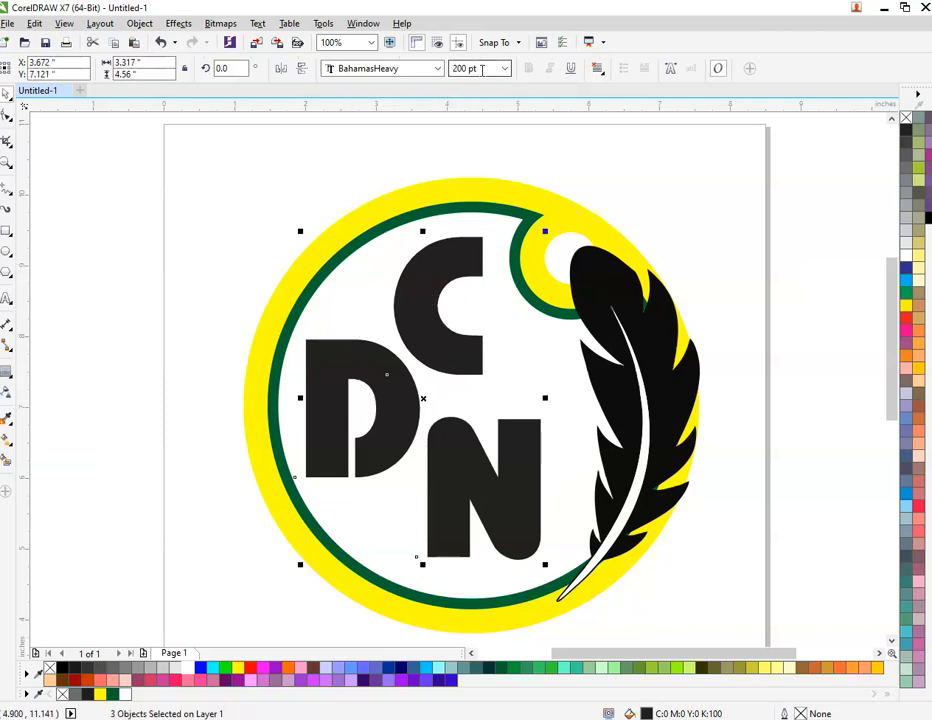
click(482, 69)
text(170)
key(Return)
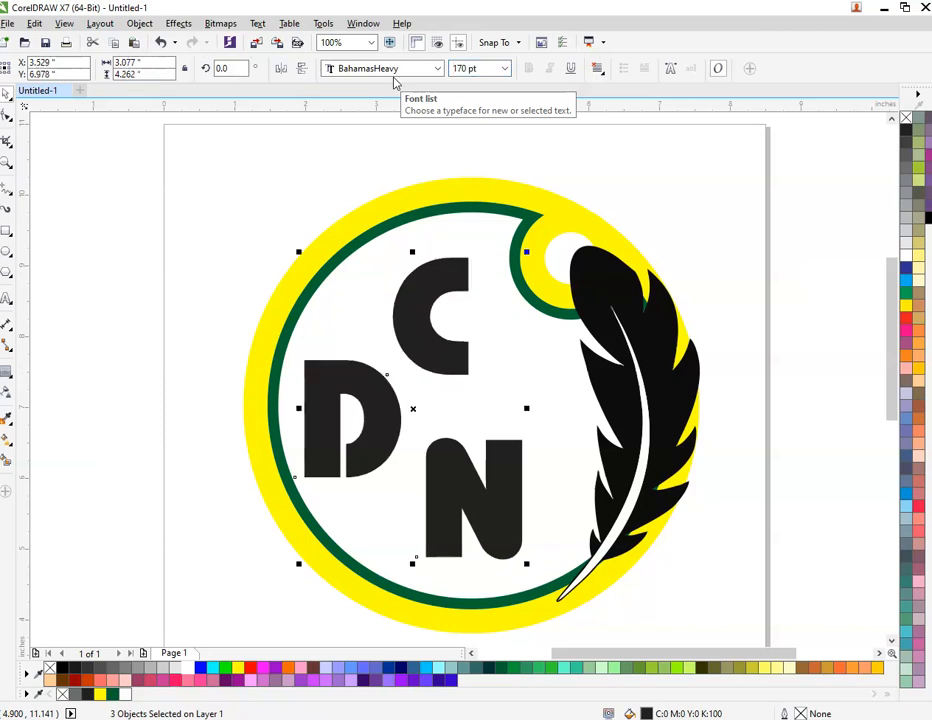
- Move the letter C up near the top inside the ring and nudge the letter D slightly upward
click(434, 169)
click(434, 322)
drag(433, 322, 433, 315)
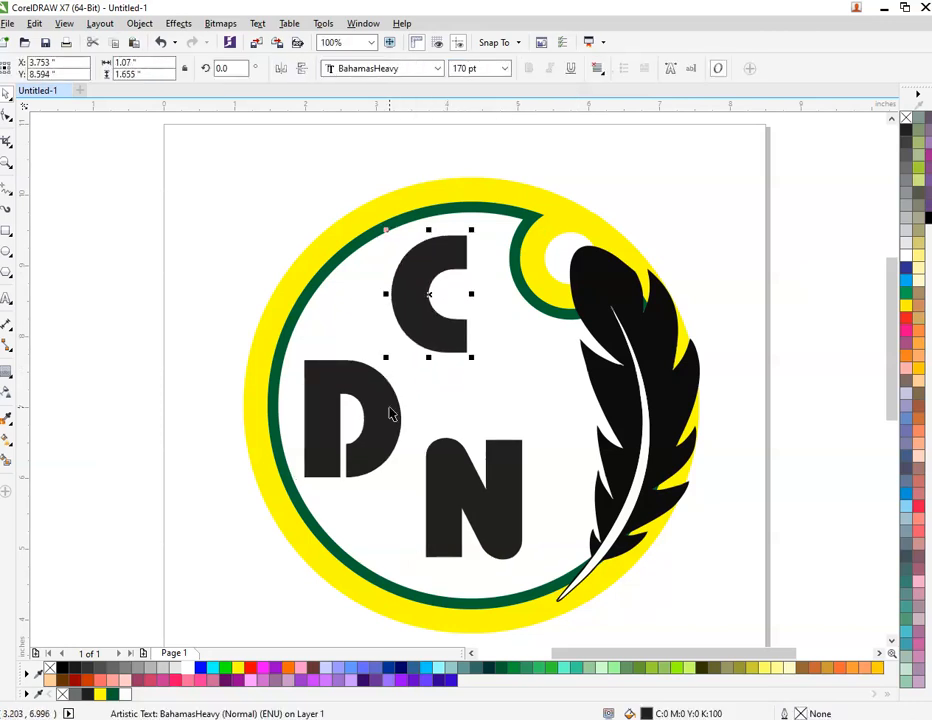
click(389, 405)
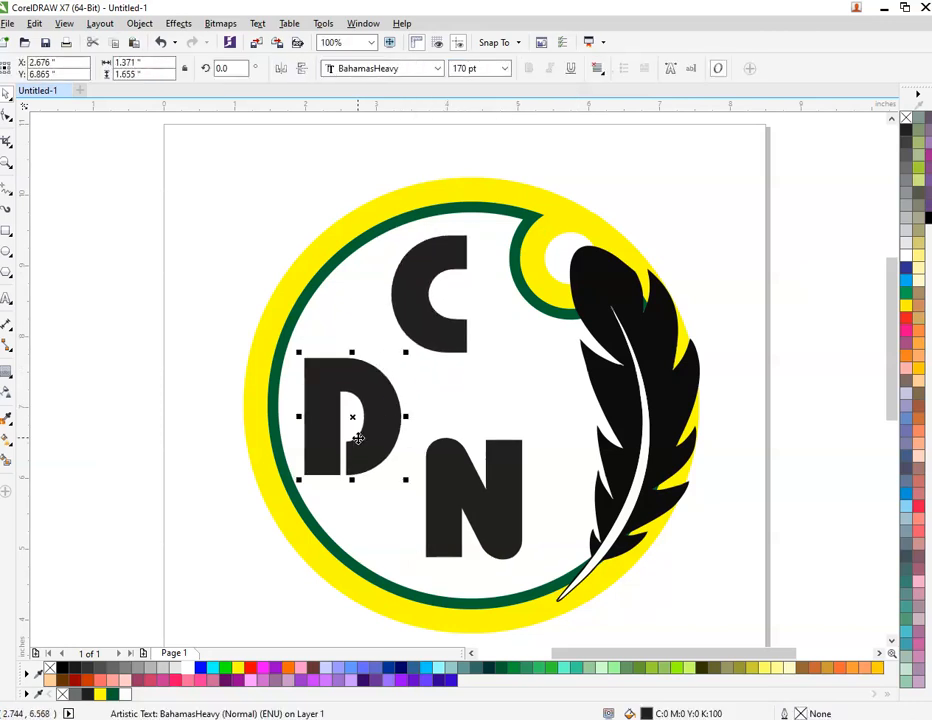
- Try a bright green fill on the letter D and change it to Forest Green (#006633)
click(226, 668)
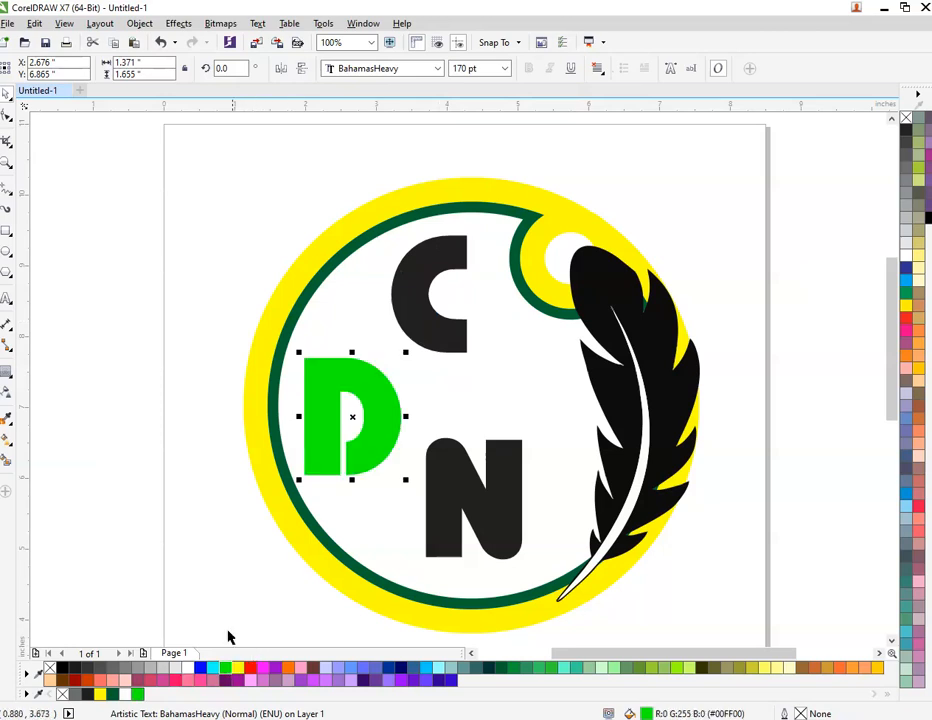
click(113, 693)
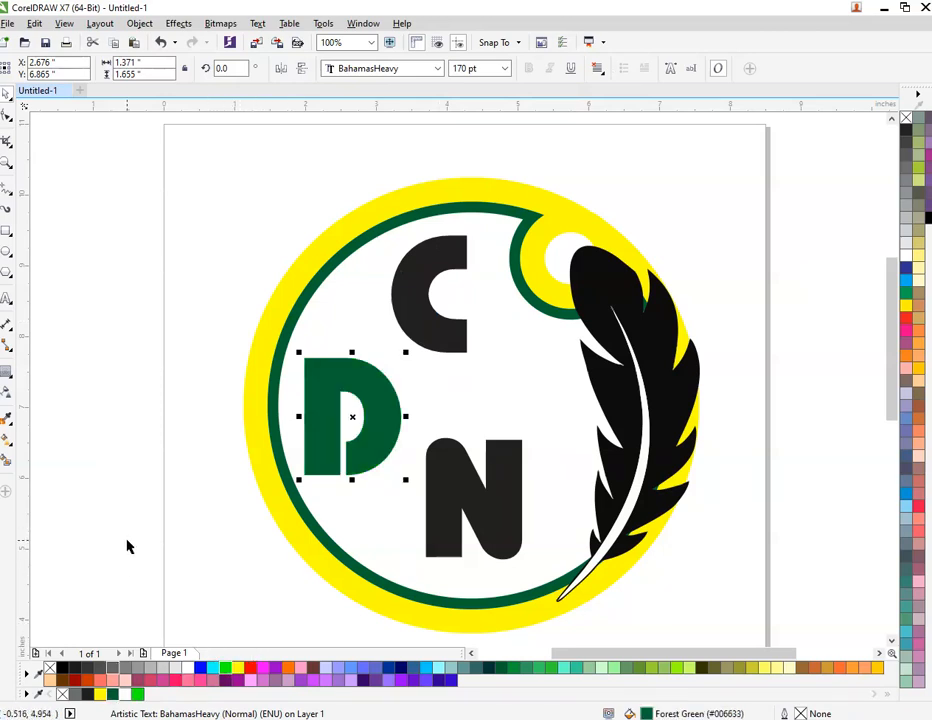
click(127, 545)
- Fill the letters C and N with dark teal (#003333)
click(432, 345)
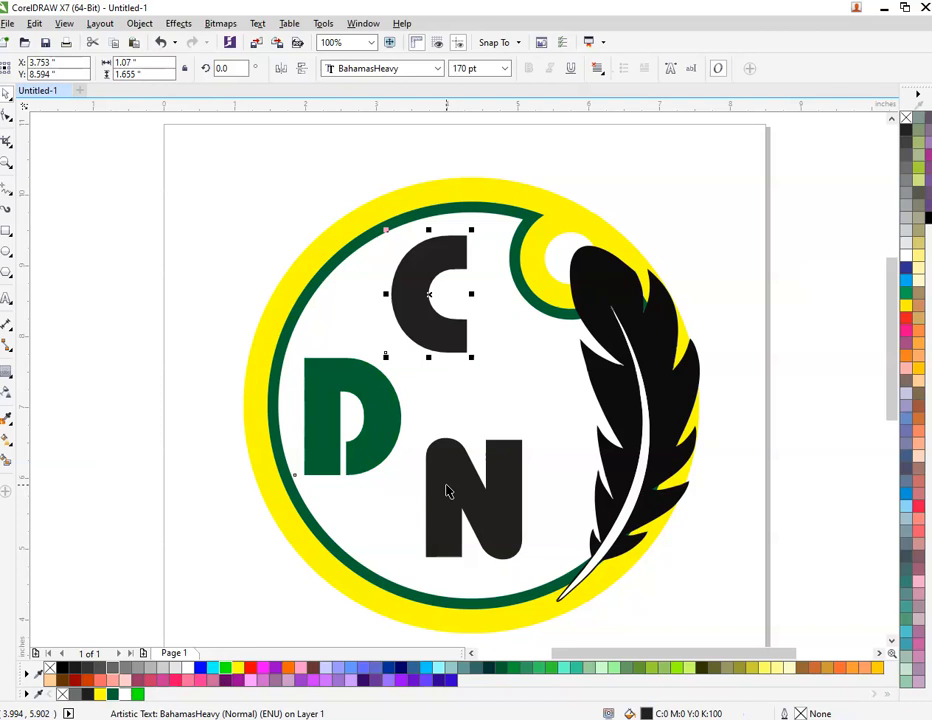
shift+click(446, 490)
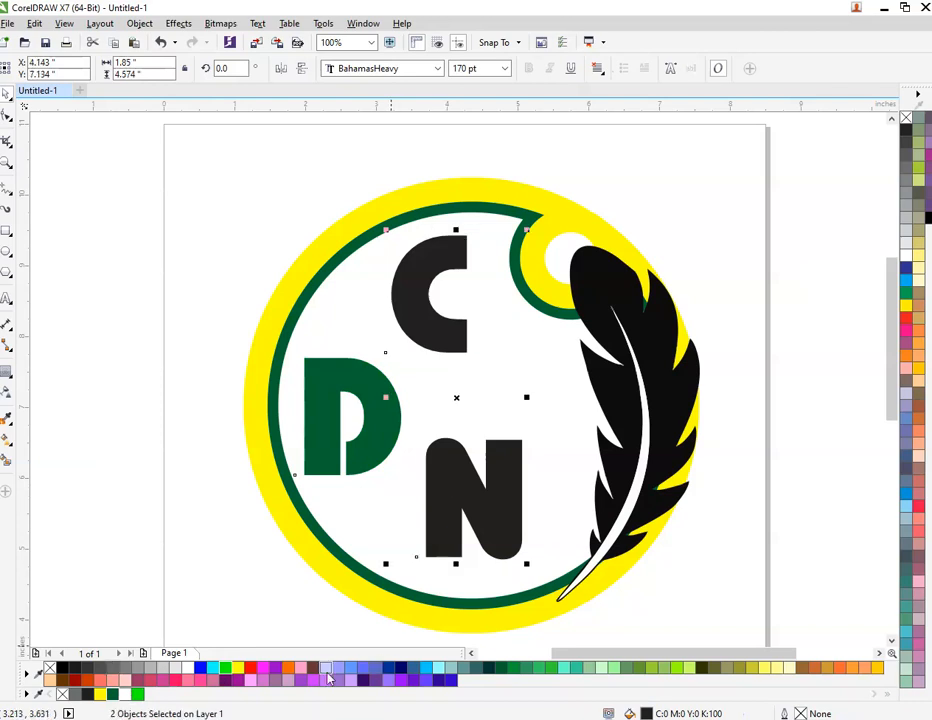
click(488, 668)
click(287, 431)
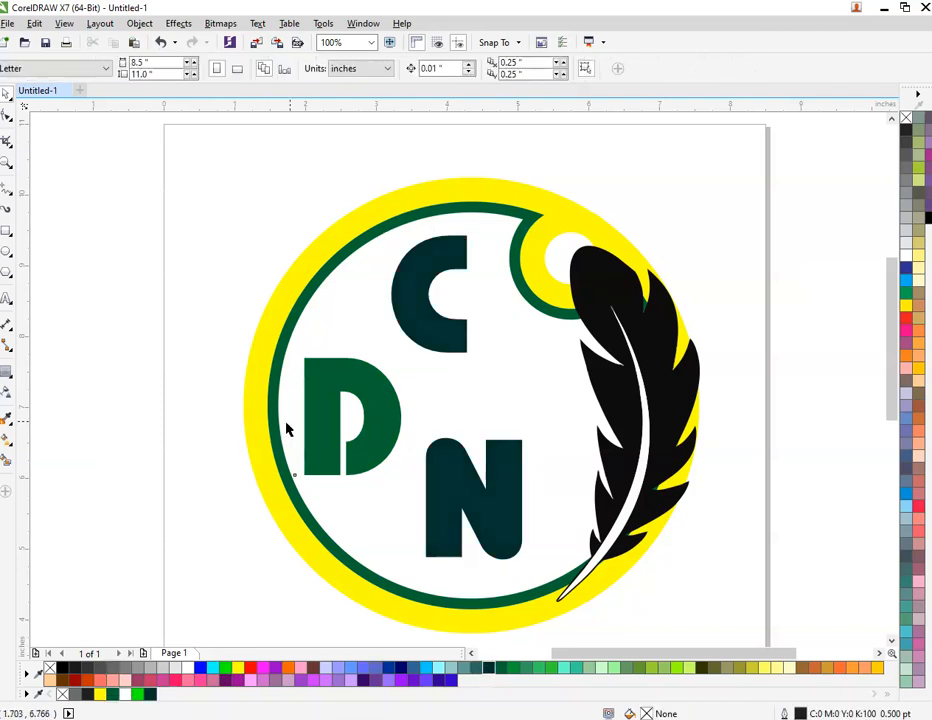
- Fill the letter D with the ring's yellow (#FFFF00)
click(308, 416)
click(100, 694)
click(208, 557)
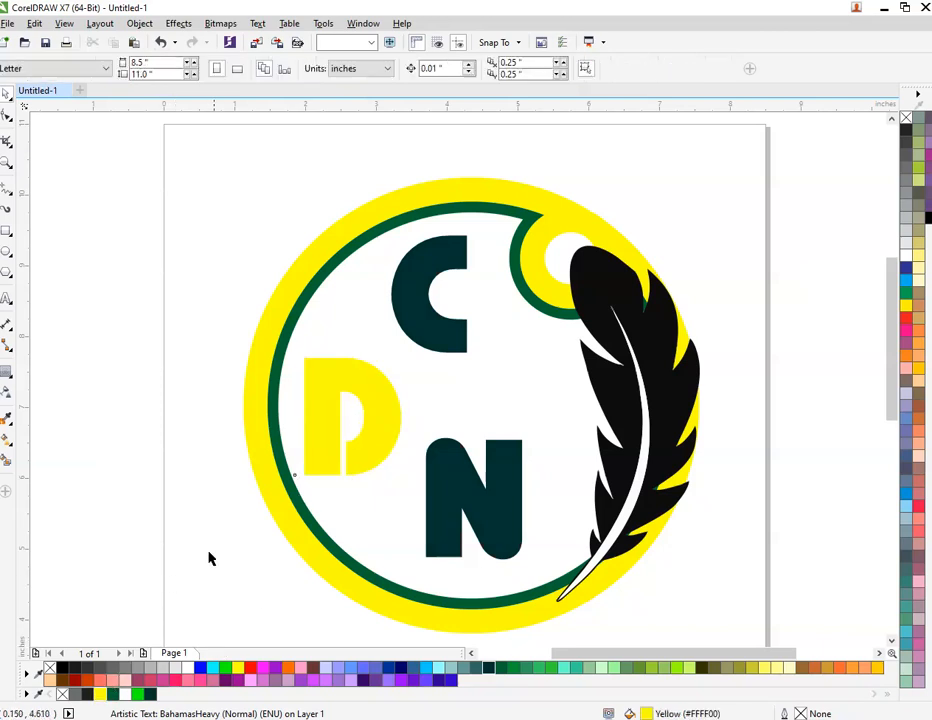
- Recolour the green inner ring to dark teal (#003333)
click(327, 533)
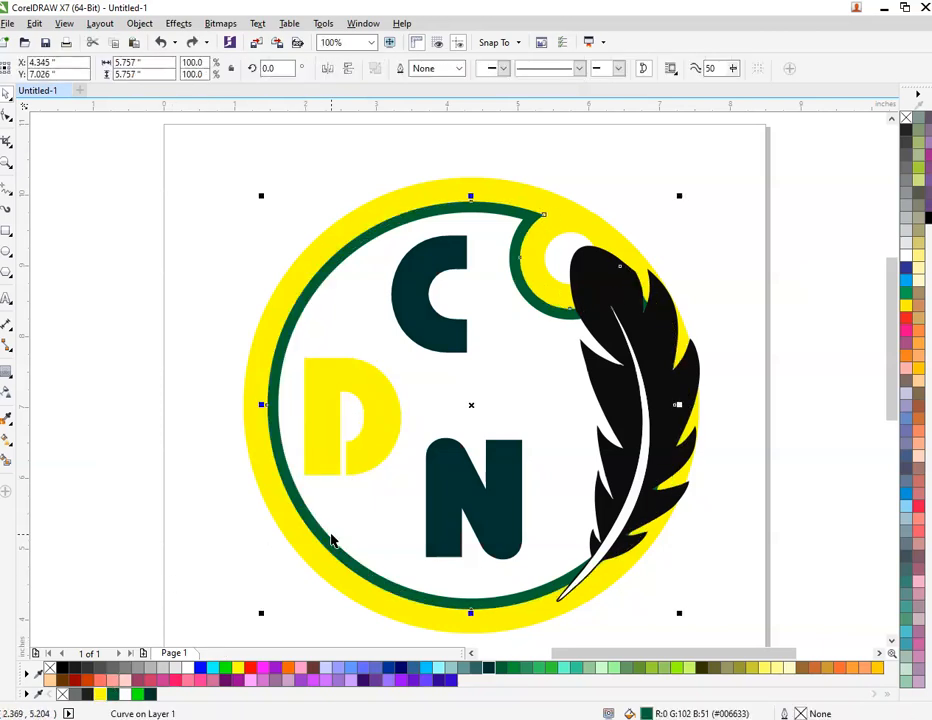
click(489, 668)
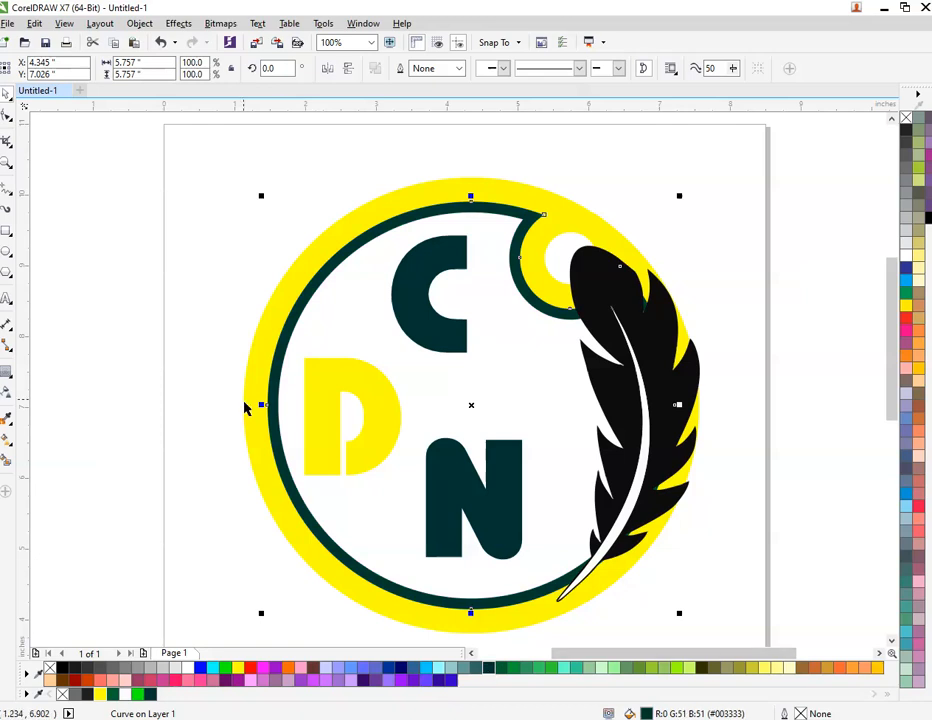
click(225, 324)
- Group all the logo objects and preview the finished logo full screen
scroll(218, 306, down, 2)
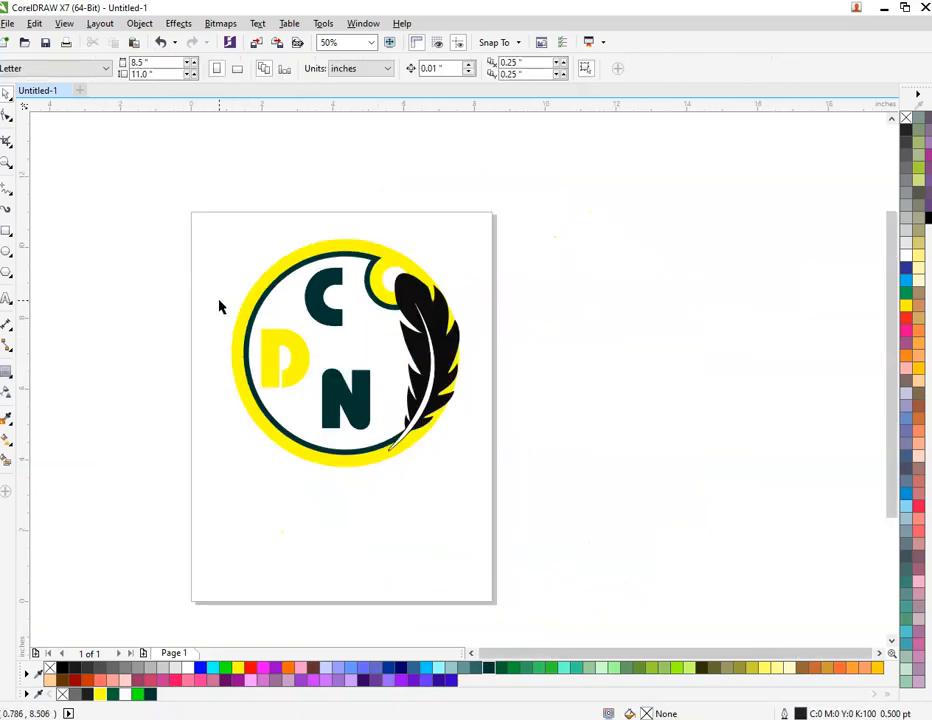
drag(188, 202, 492, 524)
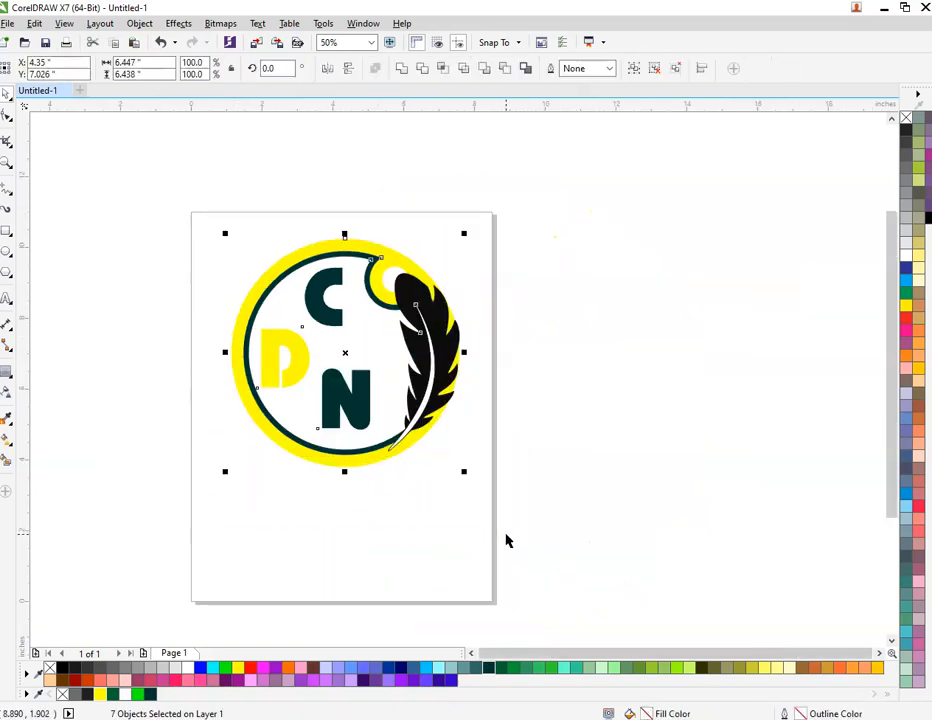
key(ctrl+g)
key(F4)
key(F9)
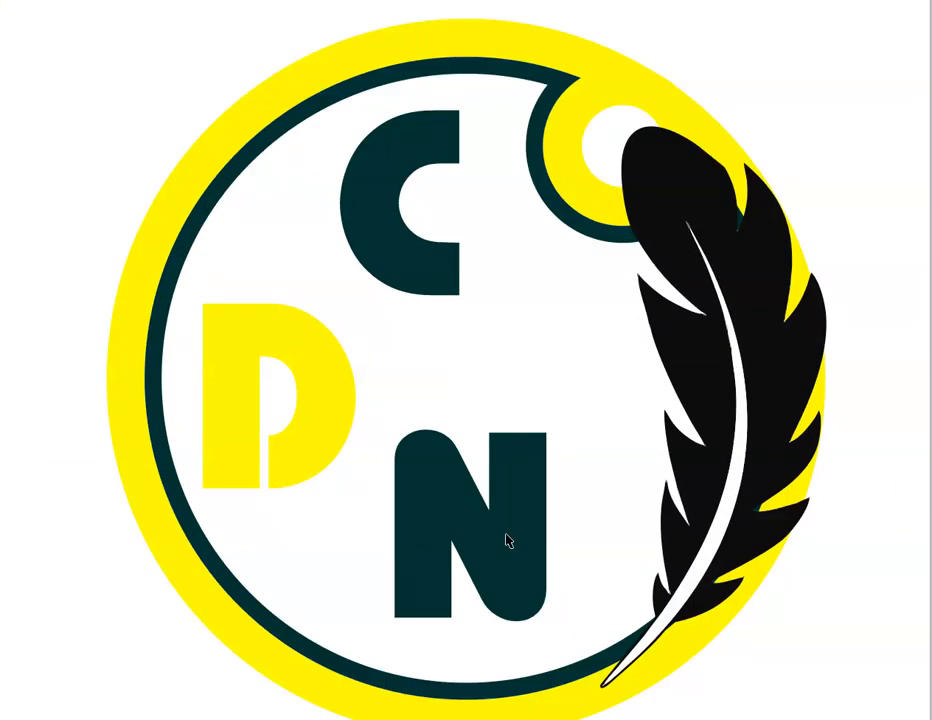
key(Escape)
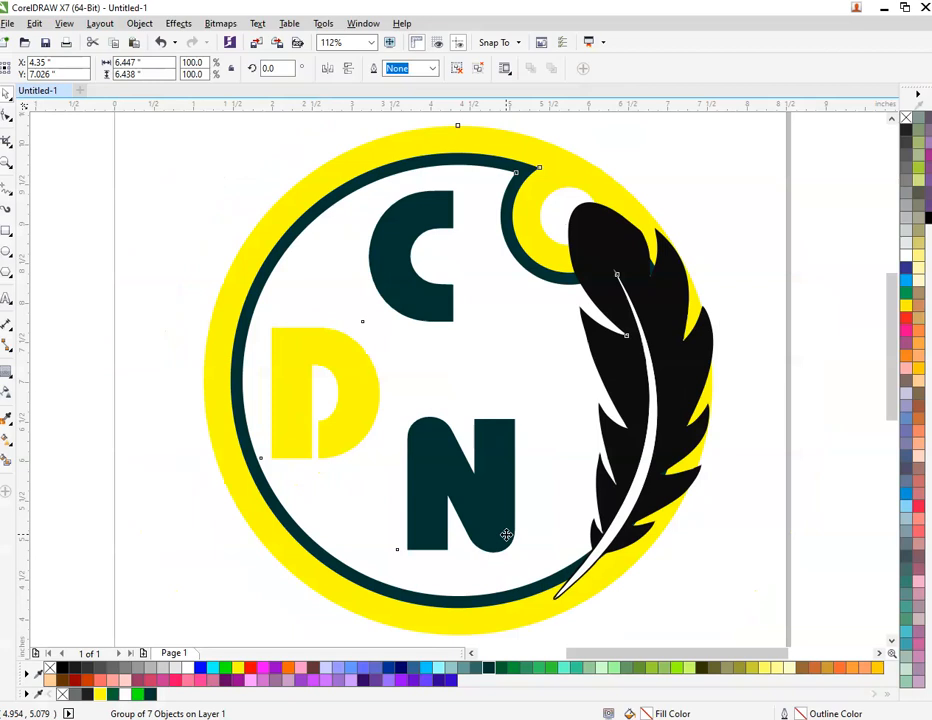